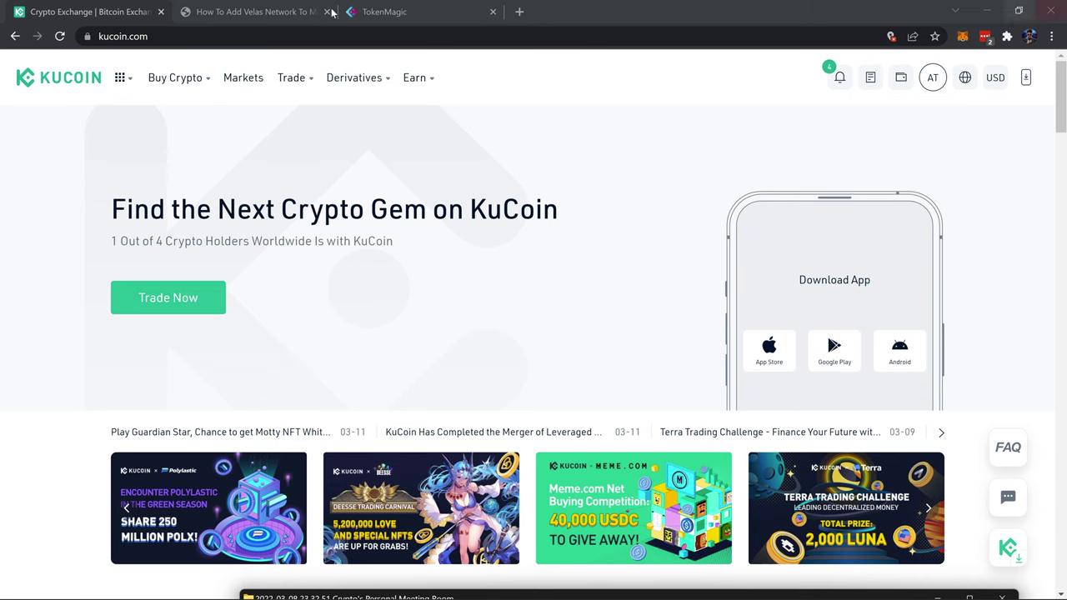
- Go to the Main Account and open the USDT deposit page on the ETH (ERC20) network
{"action": "left_click", "coordinate": [117, 41]}
{"action": "double_click", "coordinate": [116, 40]}
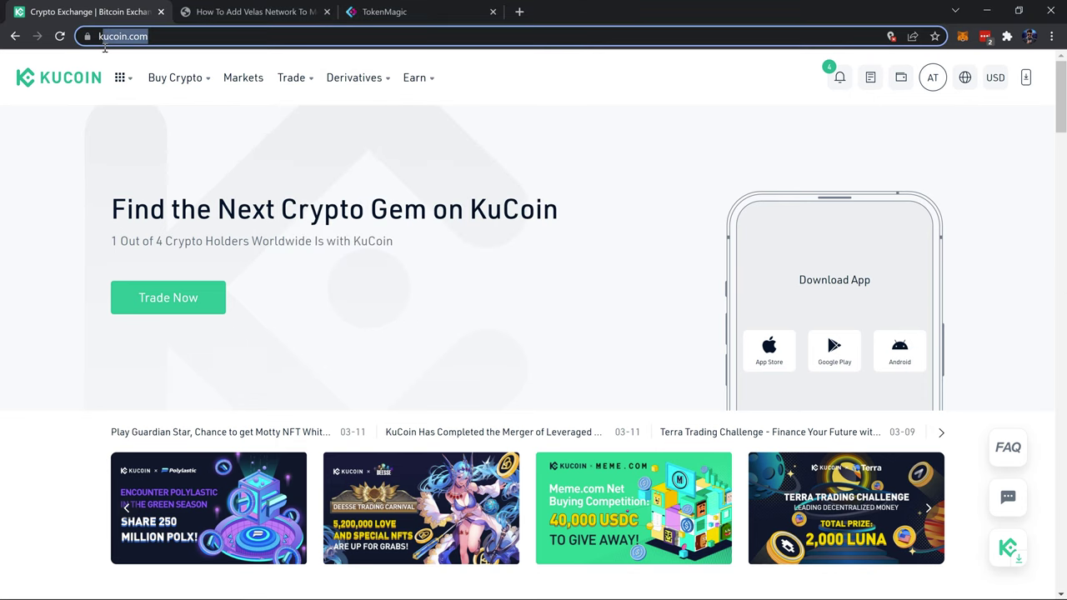
{"action": "left_click", "coordinate": [59, 221]}
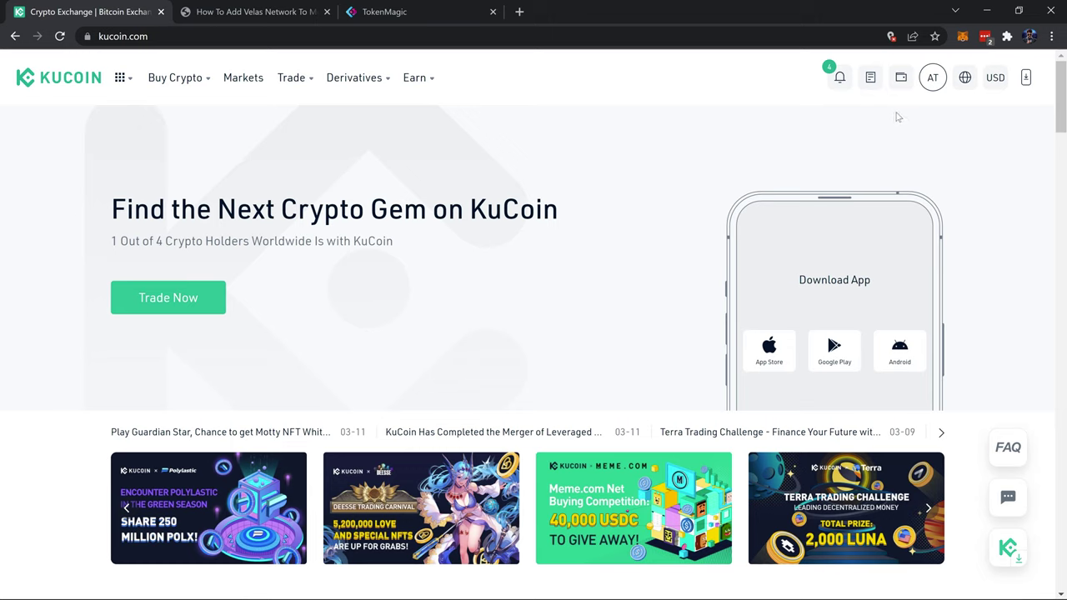
{"action": "mouse_move", "coordinate": [901, 98]}
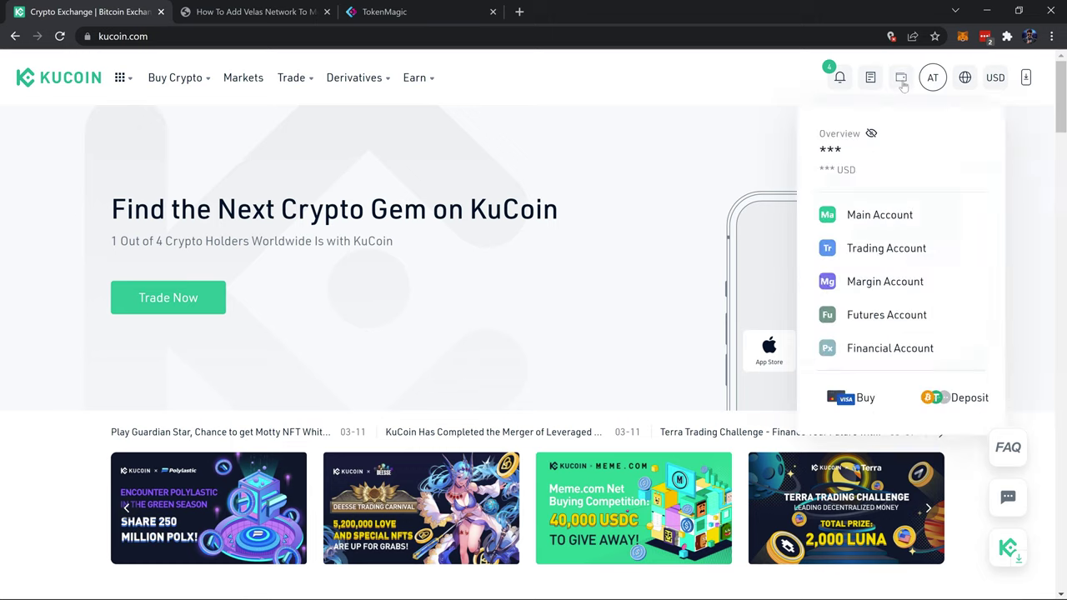
{"action": "left_click", "coordinate": [893, 215]}
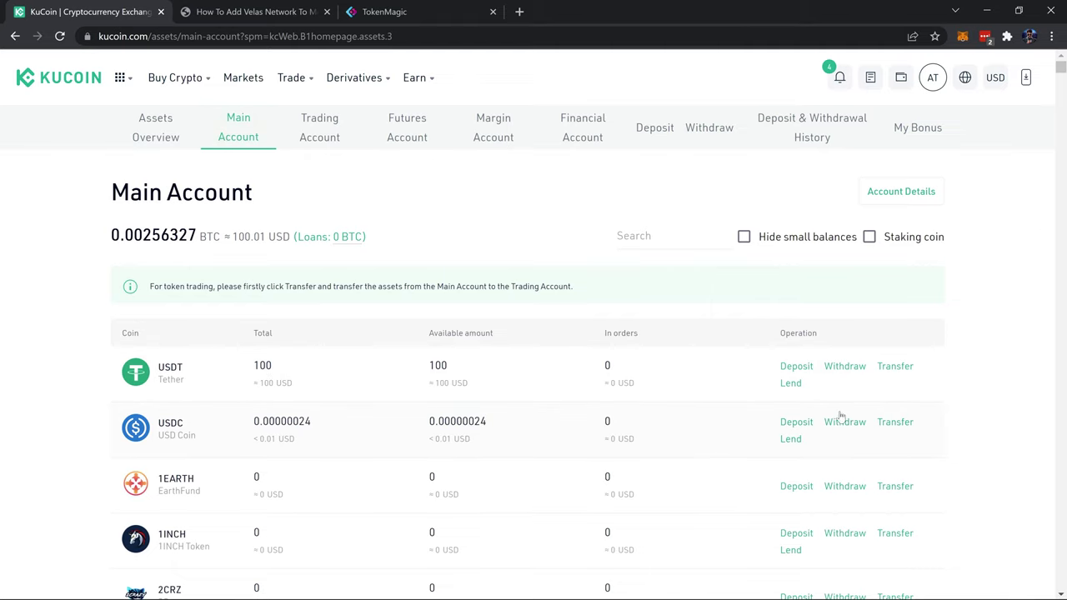
{"action": "left_click", "coordinate": [791, 370]}
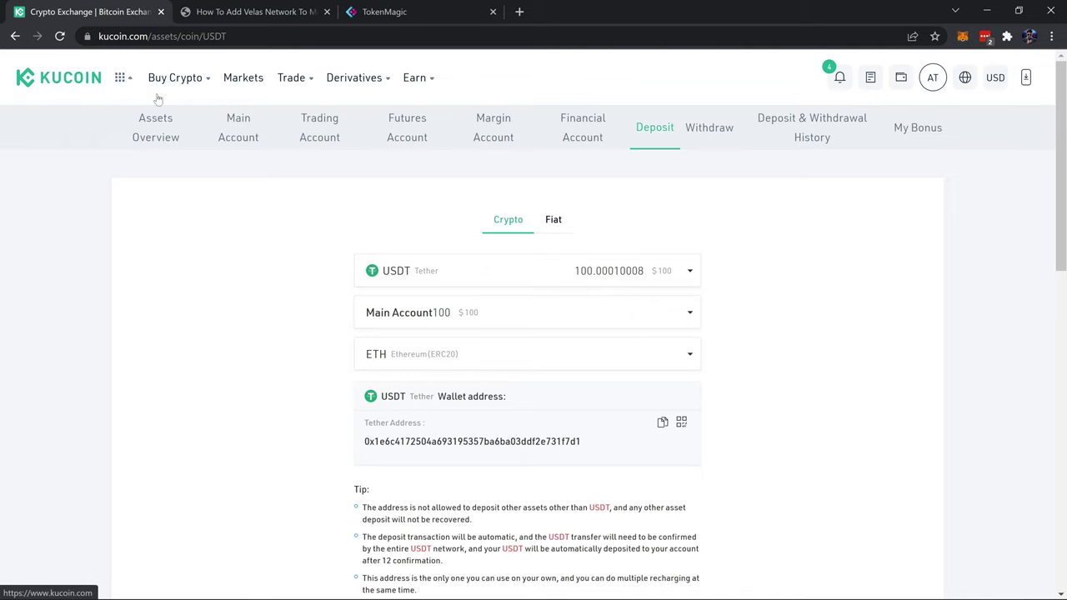
- Transfer the full 100 USDT from the Main Account to the Trading Account, then view the Trading Account
{"action": "mouse_move", "coordinate": [175, 77]}
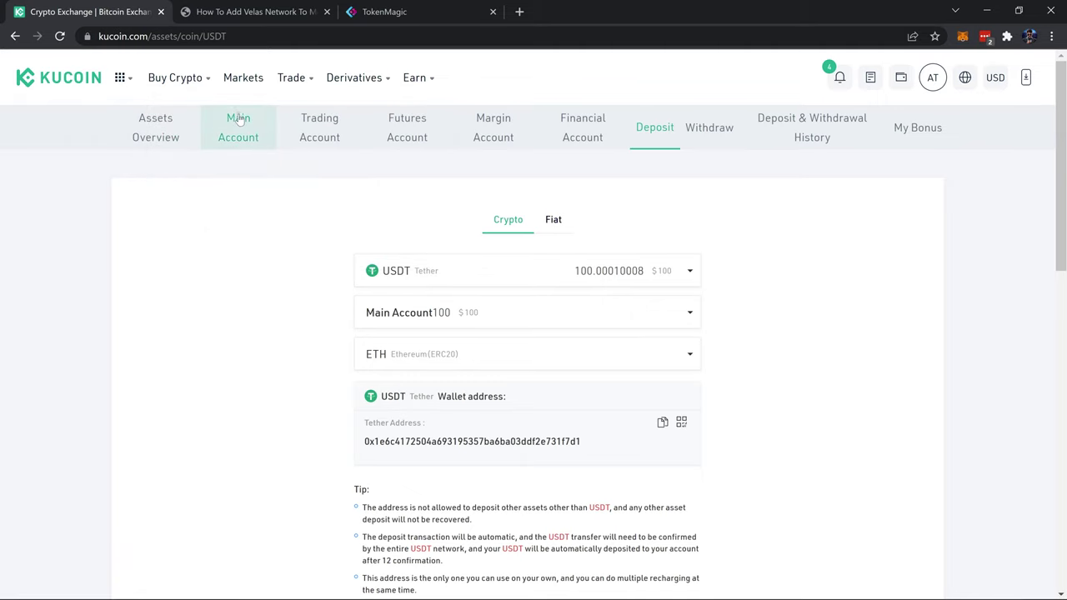
{"action": "left_click", "coordinate": [239, 121]}
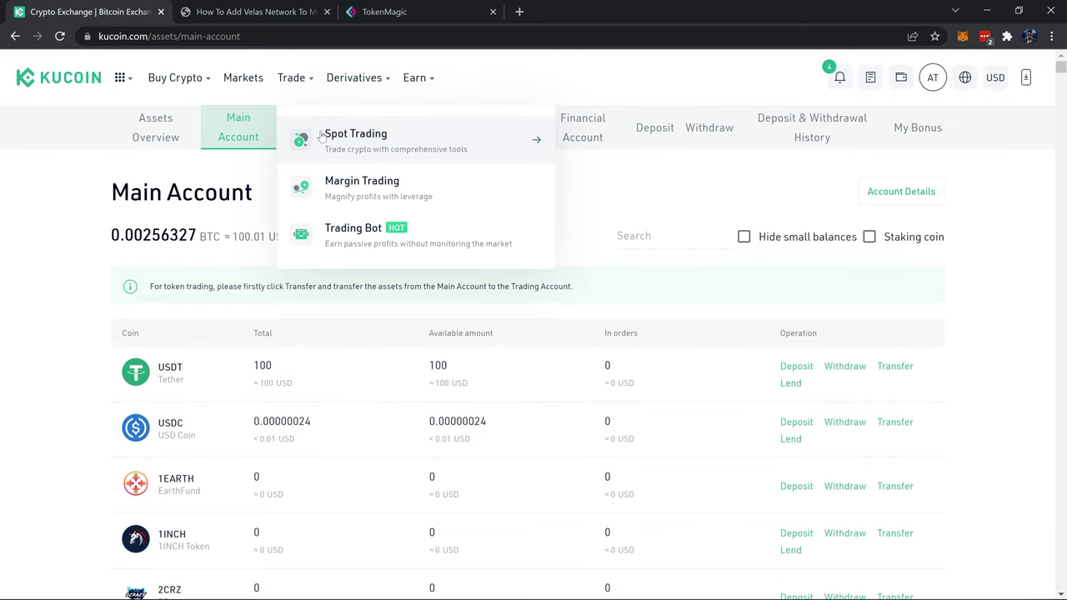
{"action": "left_click", "coordinate": [896, 368]}
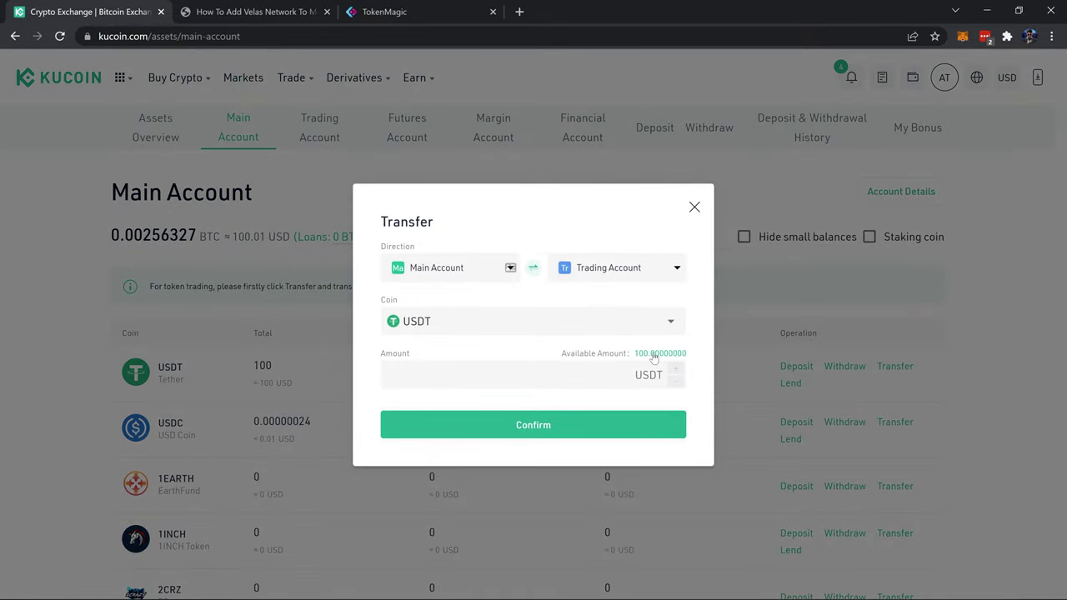
{"action": "left_click", "coordinate": [655, 354]}
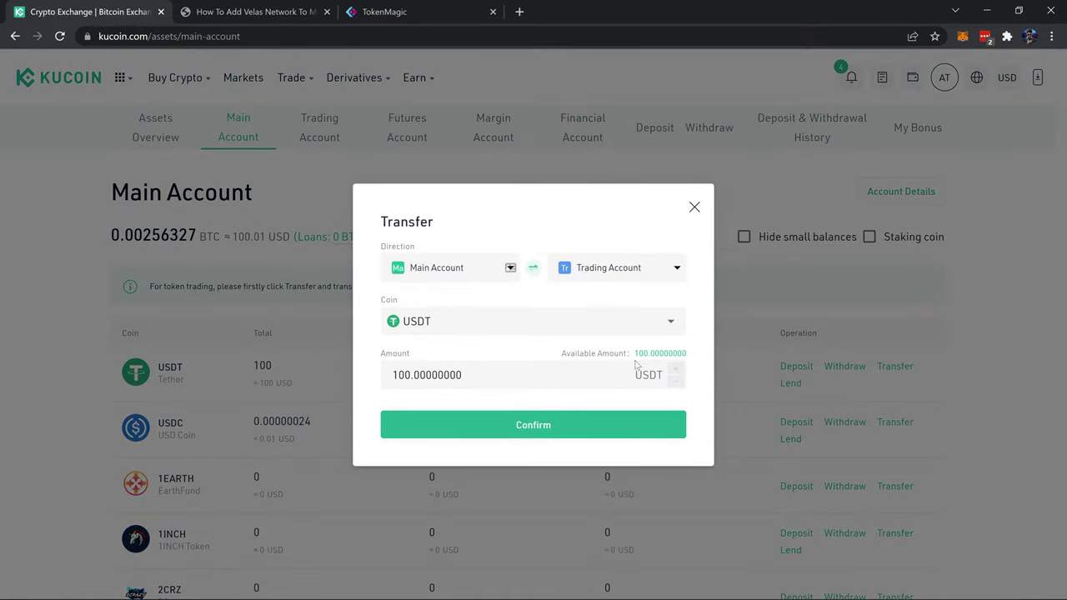
{"action": "left_click", "coordinate": [607, 424]}
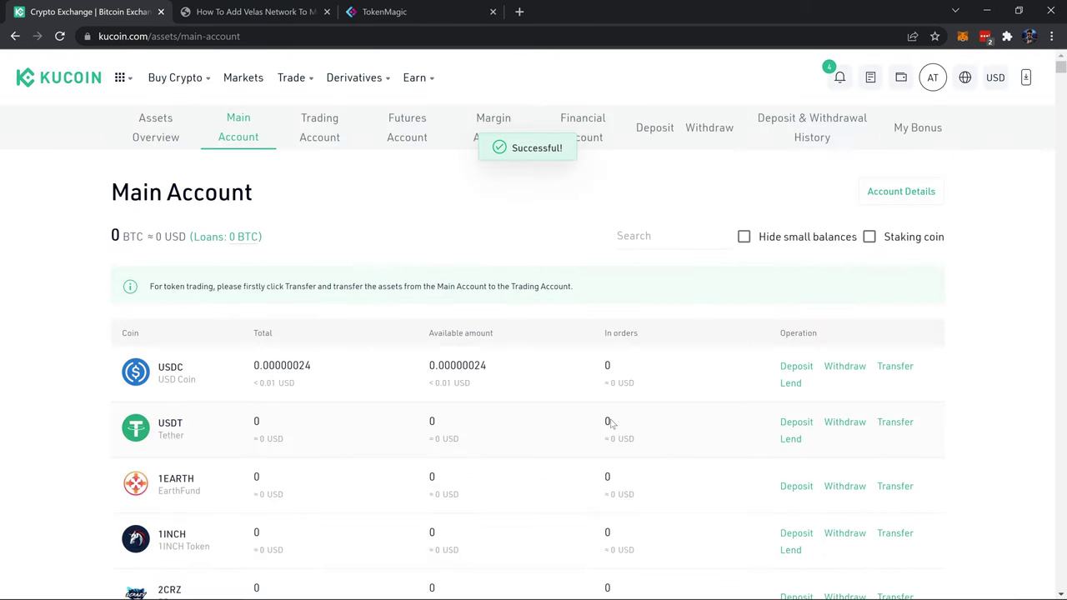
{"action": "left_click", "coordinate": [330, 136]}
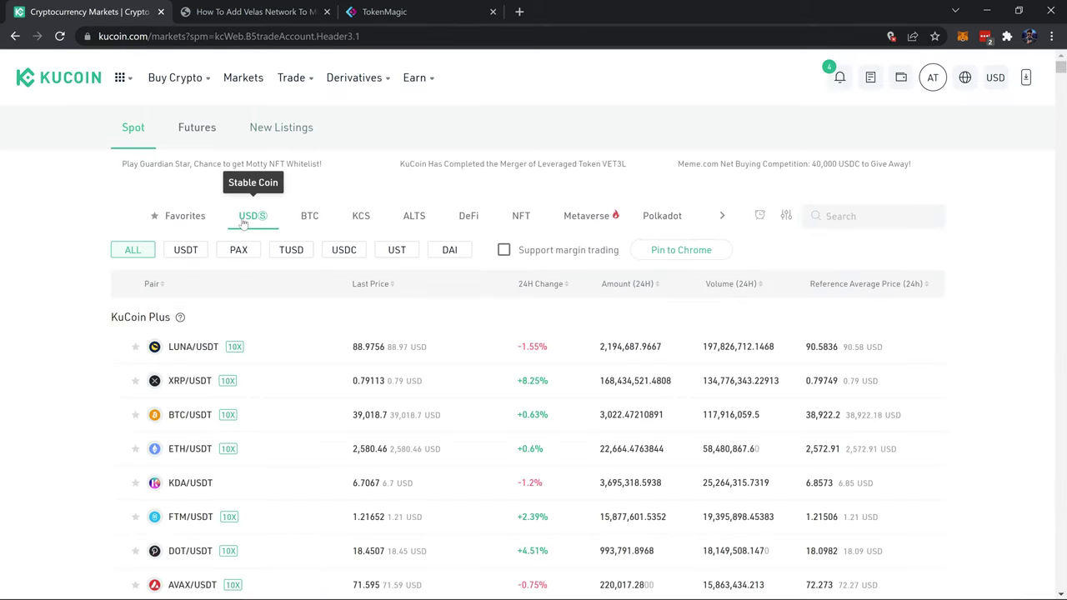
- Search the spot markets for 'vlx' and show the VLX/BTC pair under BTC
{"action": "left_click", "coordinate": [851, 215]}
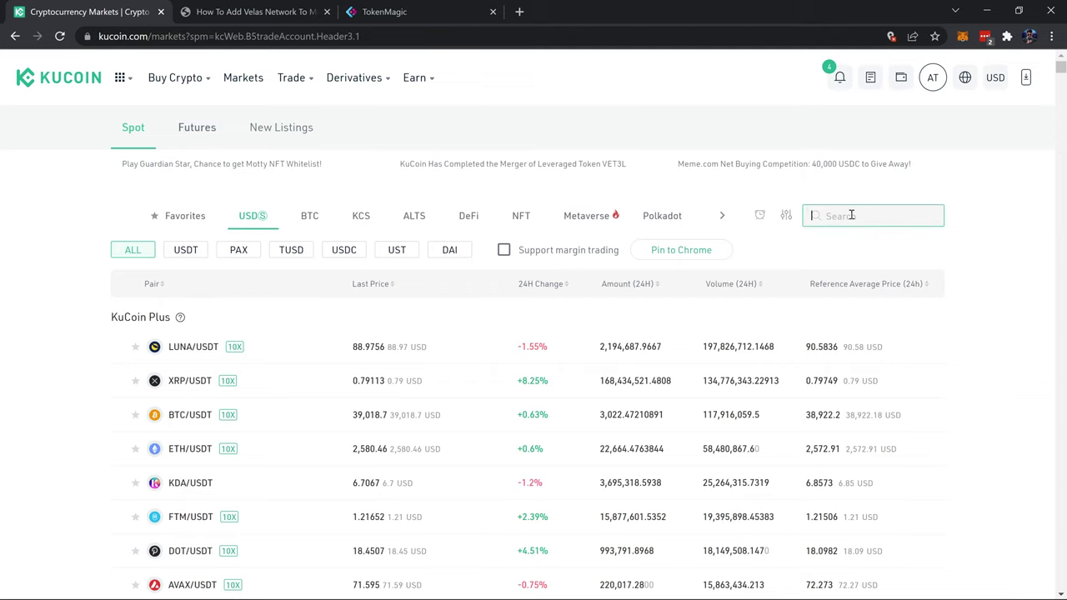
{"action": "type", "text": "vlx"}
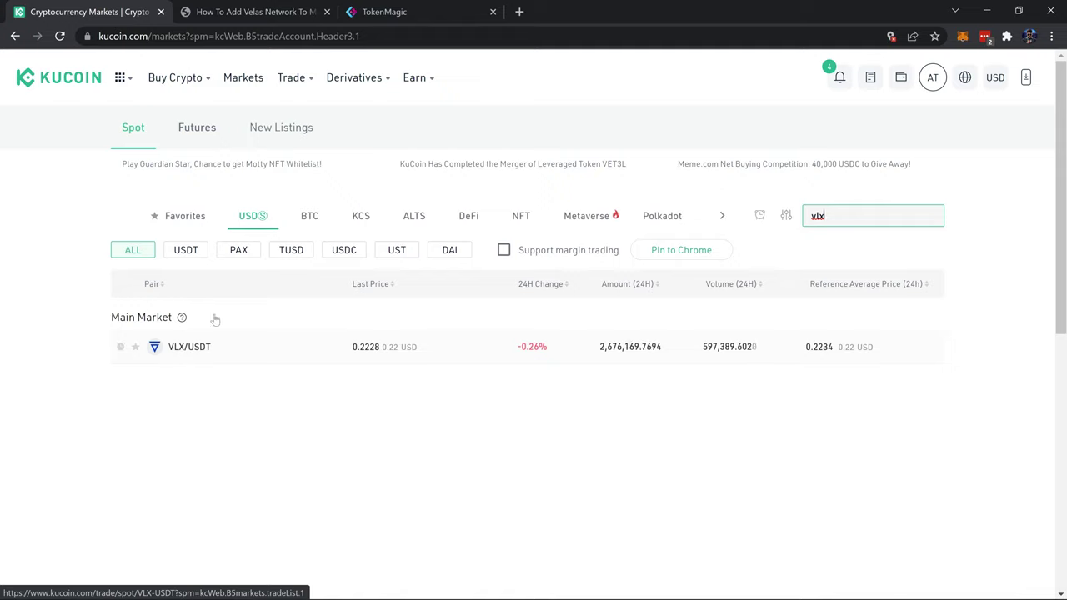
{"action": "left_click", "coordinate": [309, 219]}
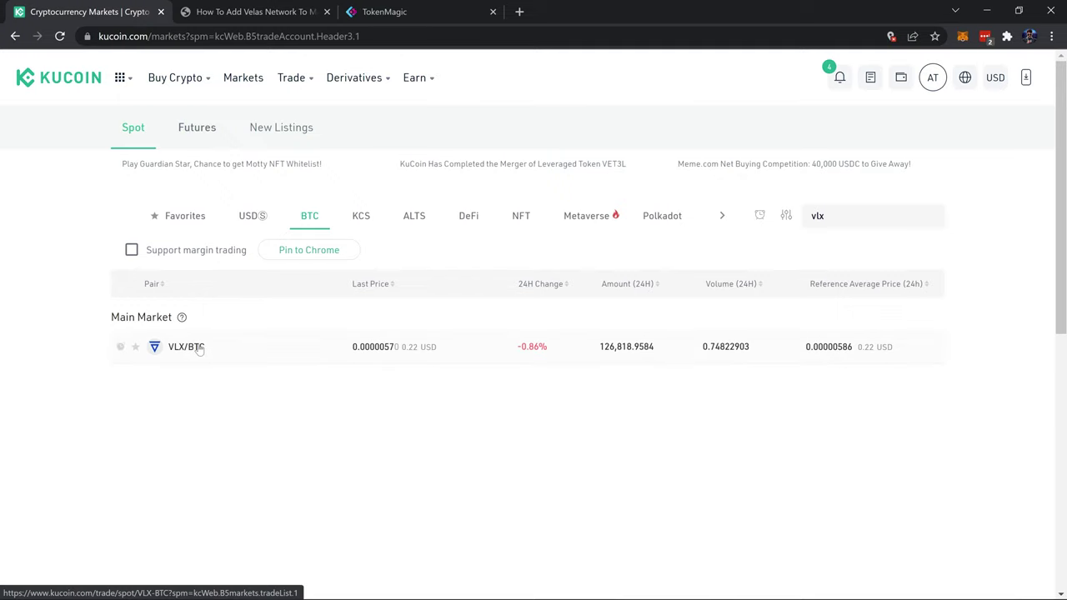
- Open the VLX/USDT pair under the USDⓈ markets and enter the 6-digit trading password
{"action": "left_click", "coordinate": [254, 216]}
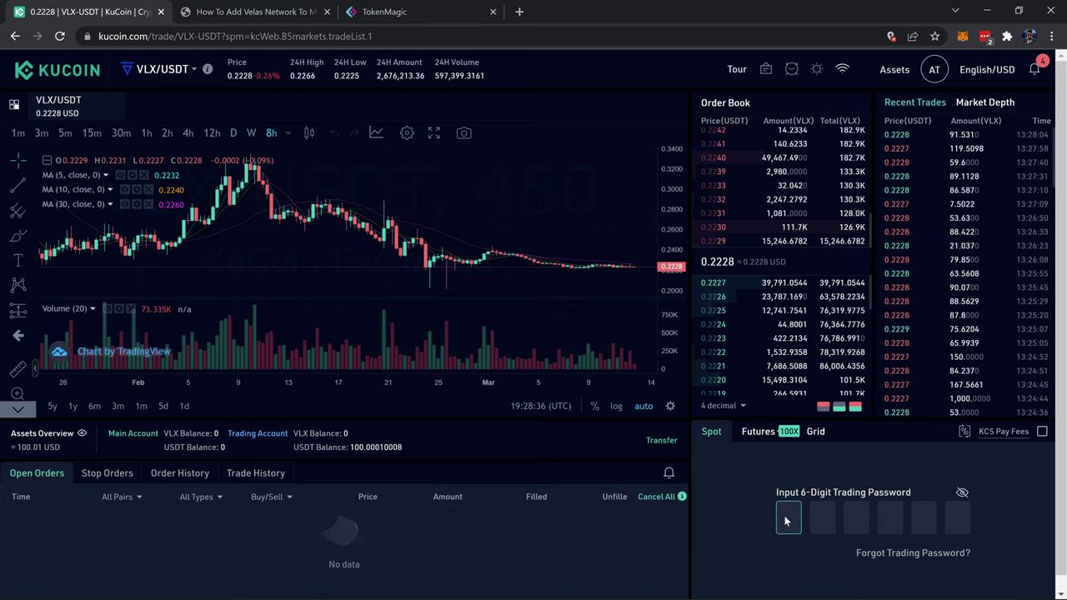
{"action": "type", "text": "******"}
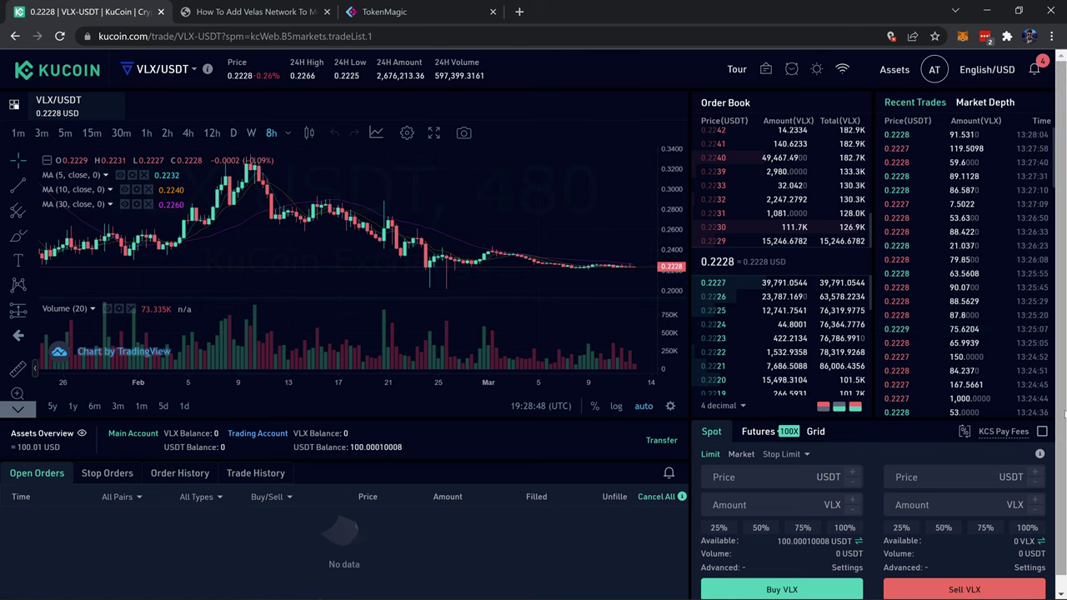
{"action": "scroll", "coordinate": [1062, 411], "scroll_direction": "down", "scroll_amount": 1}
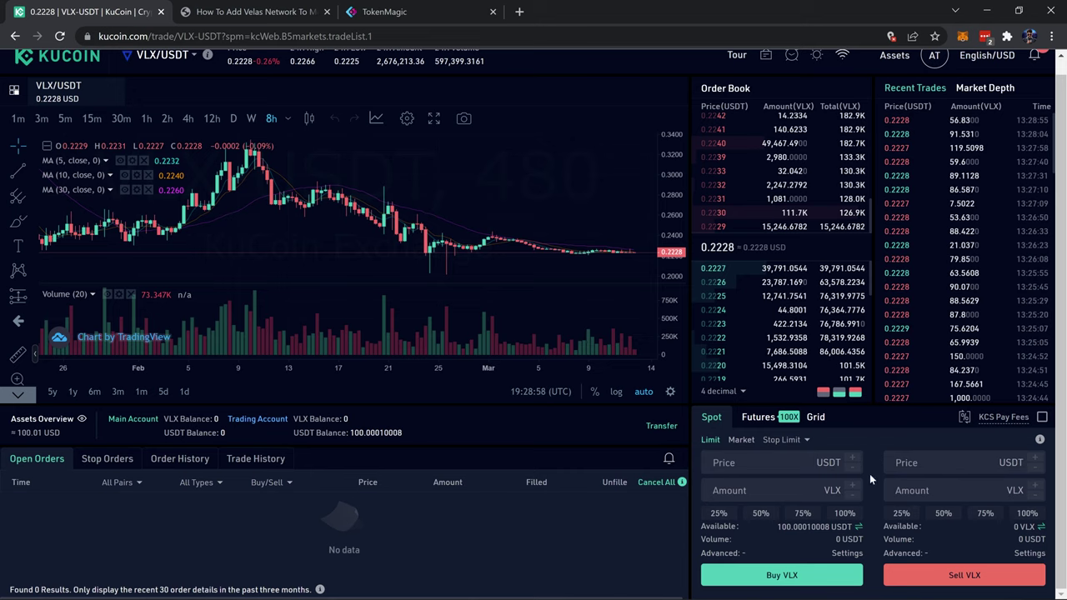
- Place a market buy order for VLX using 100% of the available USDT
{"action": "left_click", "coordinate": [746, 446]}
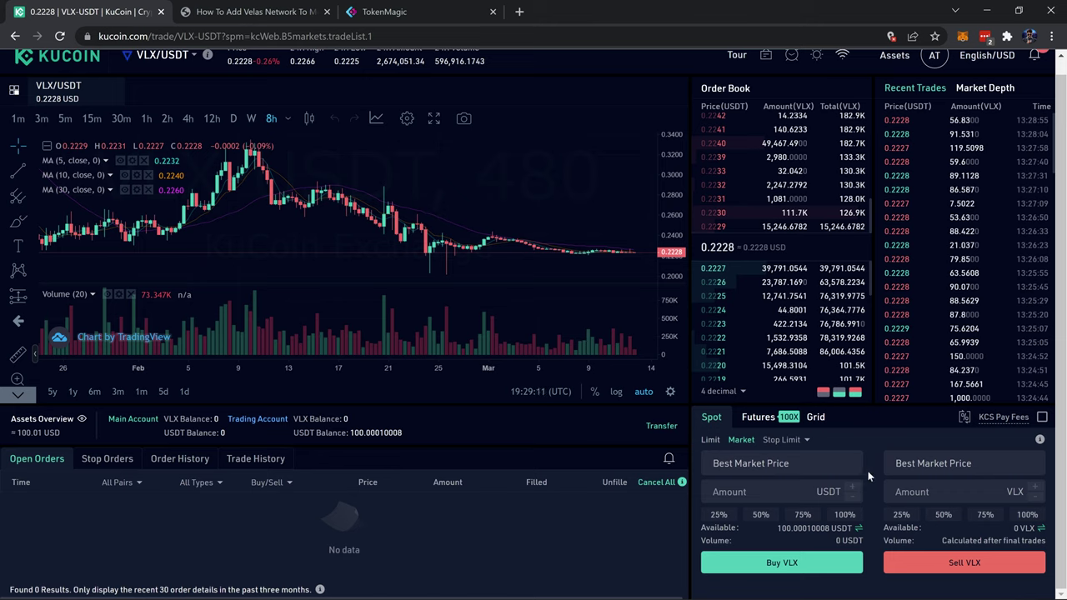
{"action": "left_click", "coordinate": [844, 517]}
{"action": "left_click", "coordinate": [825, 565]}
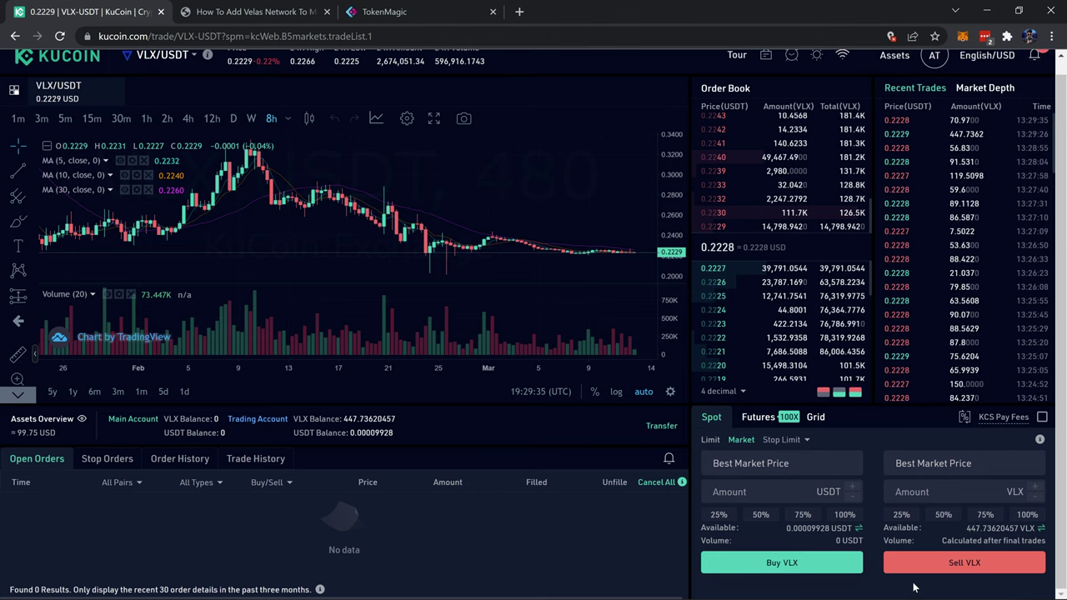
{"action": "scroll", "coordinate": [901, 250], "scroll_direction": "up", "scroll_amount": 1}
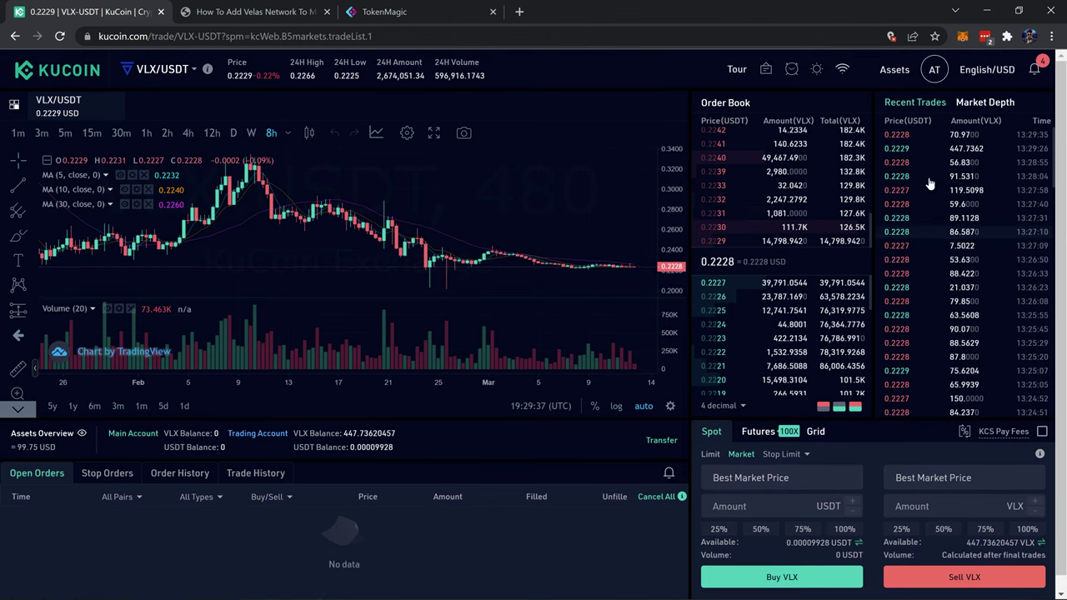
- Transfer all 447.73620457 VLX from the Trading Account to the Main Account
{"action": "mouse_move", "coordinate": [894, 73]}
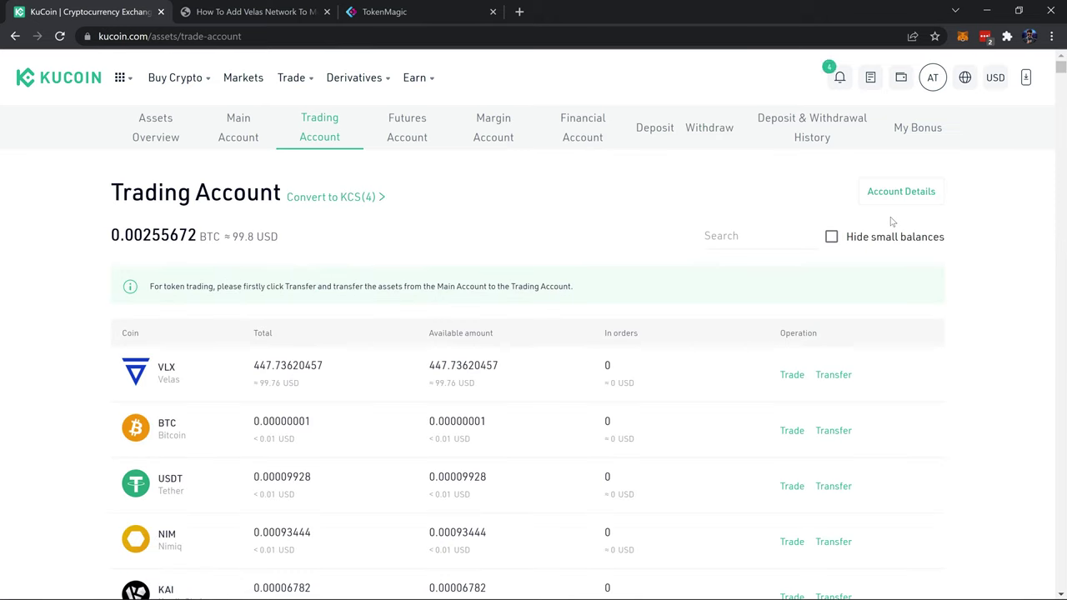
{"action": "left_click", "coordinate": [833, 375]}
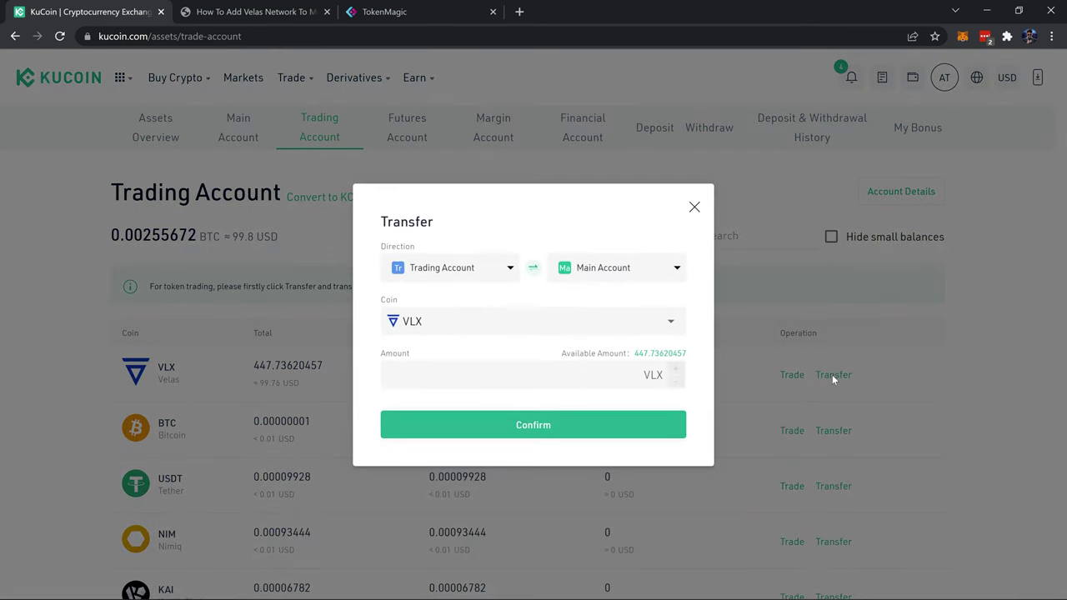
{"action": "left_click", "coordinate": [653, 355]}
{"action": "left_click", "coordinate": [612, 425]}
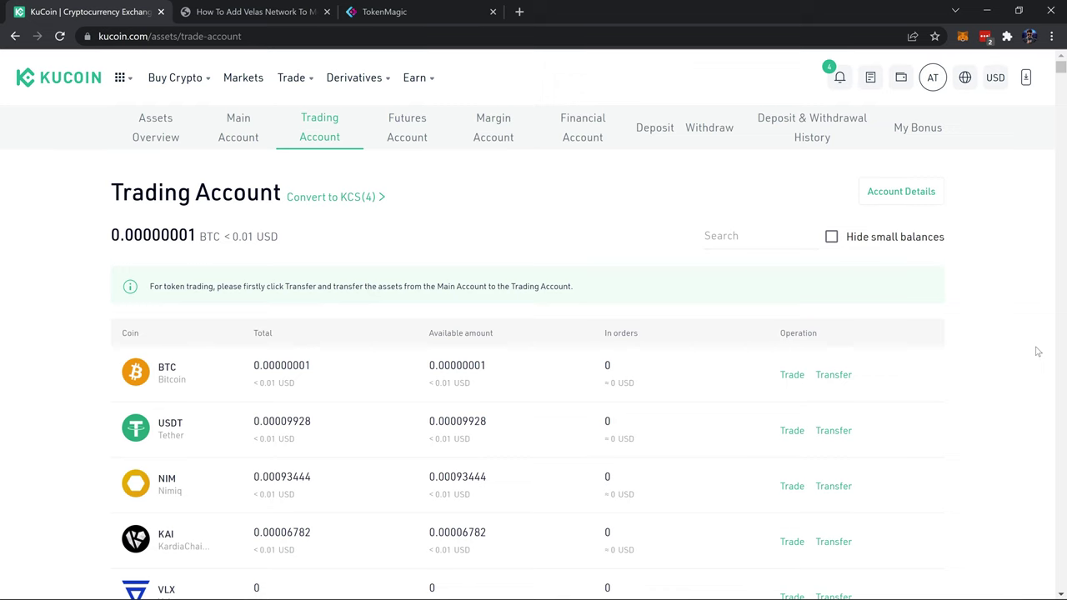
- View the Main Account balances, which list 447.73620457 VLX fully available
{"action": "left_click", "coordinate": [239, 134]}
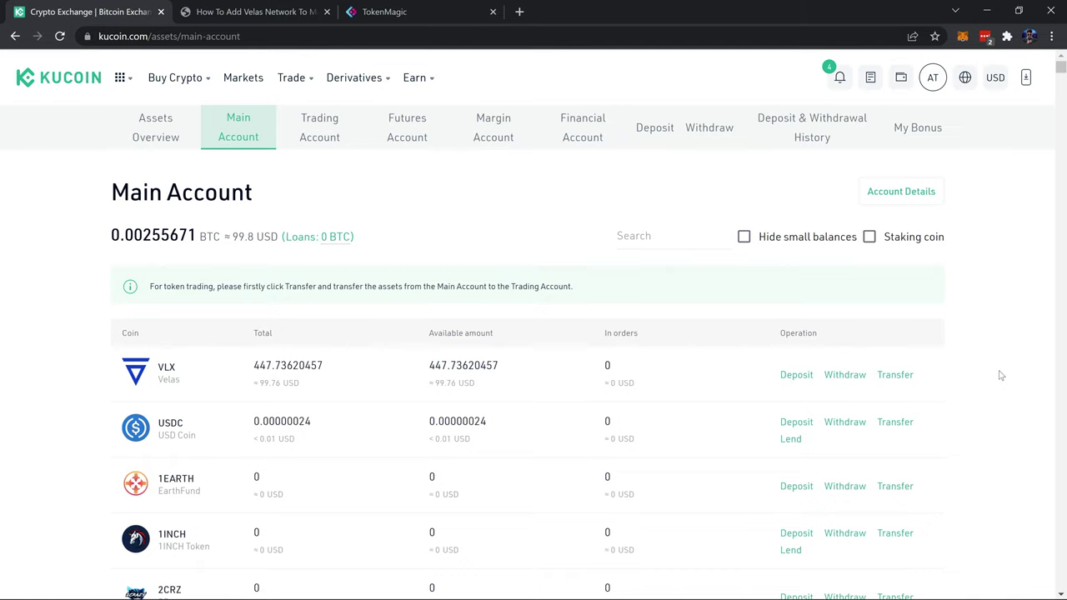
- Switch MetaMask to Velas Network and view Account 1's assets, showing 538.3775 VLX
{"action": "left_click", "coordinate": [962, 36]}
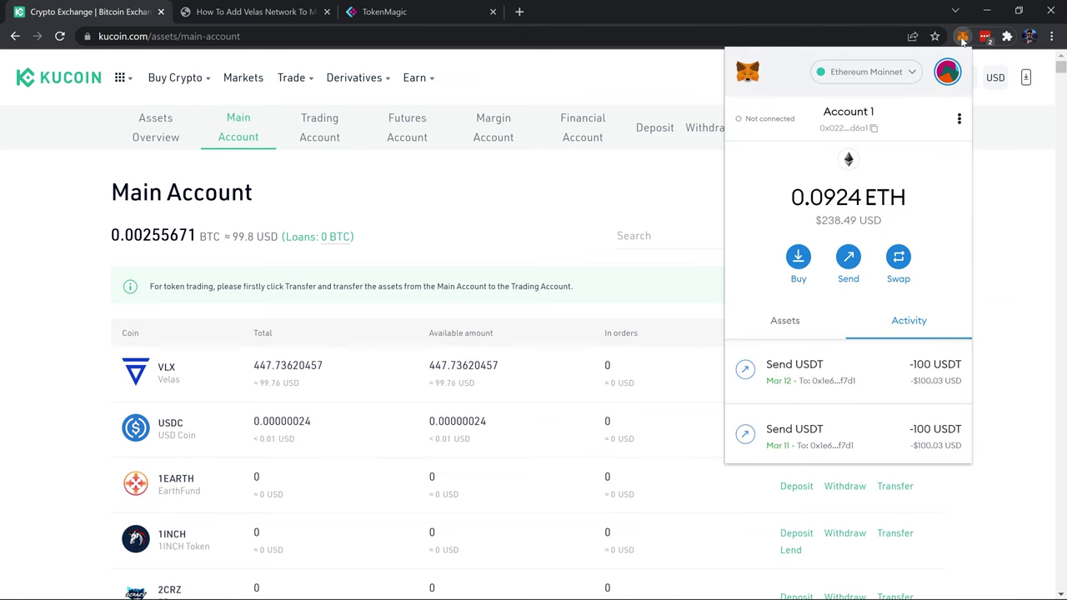
{"action": "left_click", "coordinate": [886, 73]}
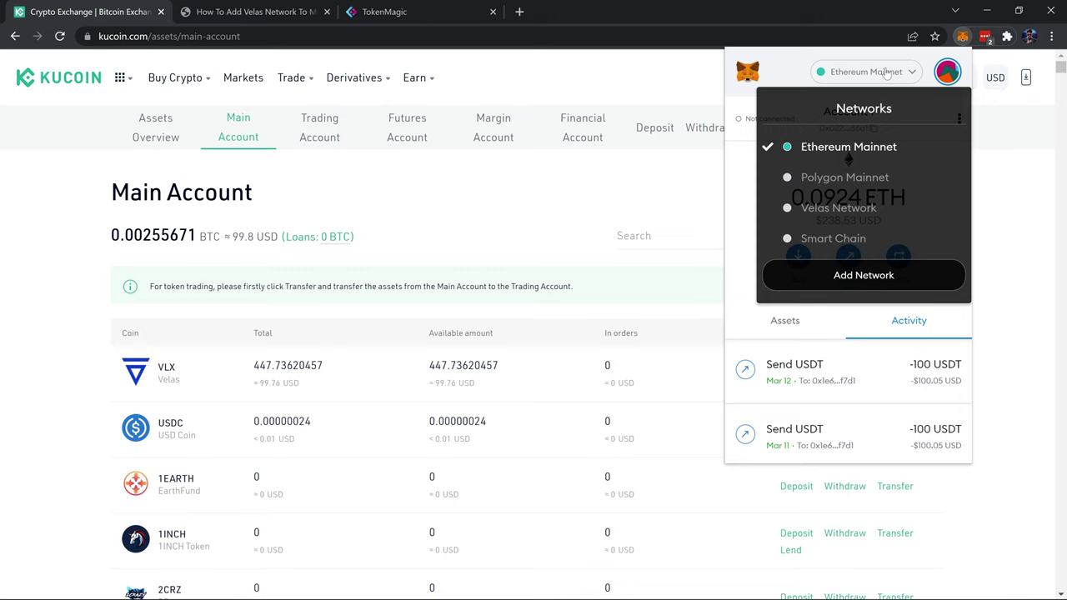
{"action": "left_click", "coordinate": [903, 208]}
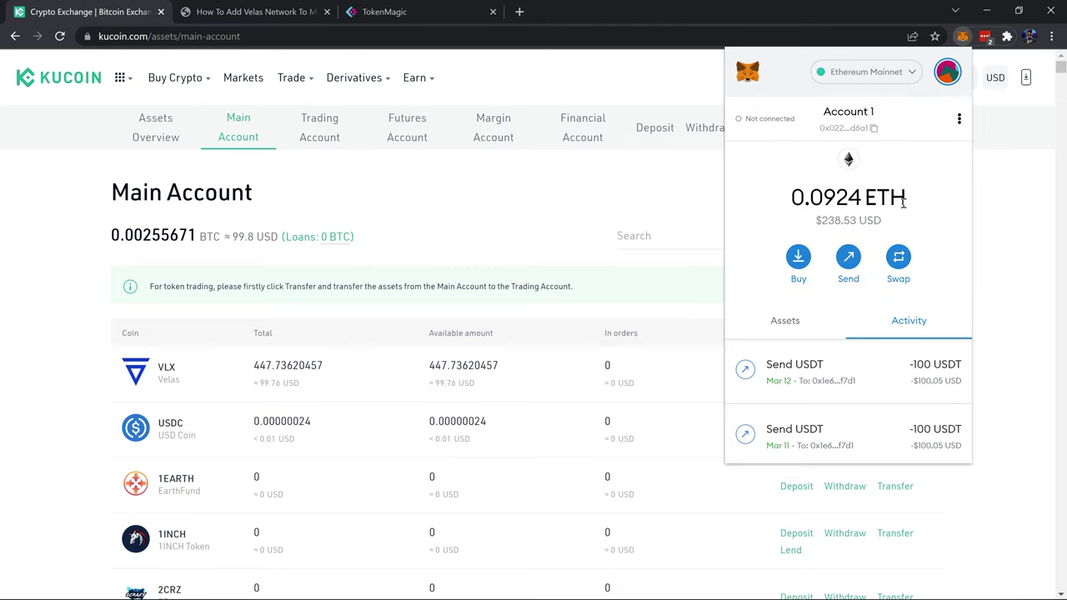
{"action": "left_click", "coordinate": [783, 310]}
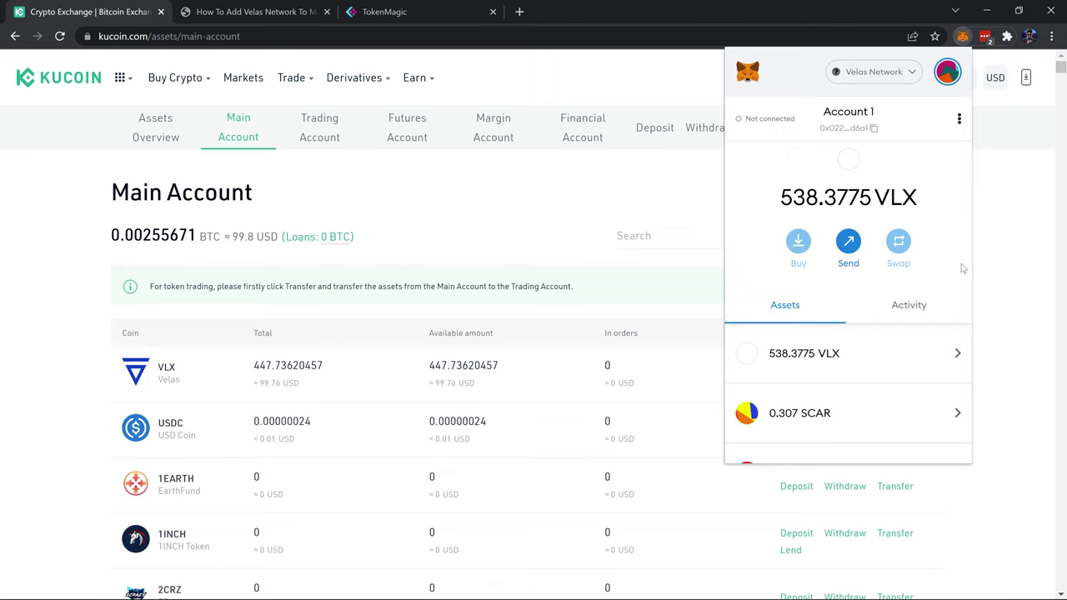
- Go through the account menu to Settings > Networks and open the Add a network form
{"action": "left_click", "coordinate": [949, 75]}
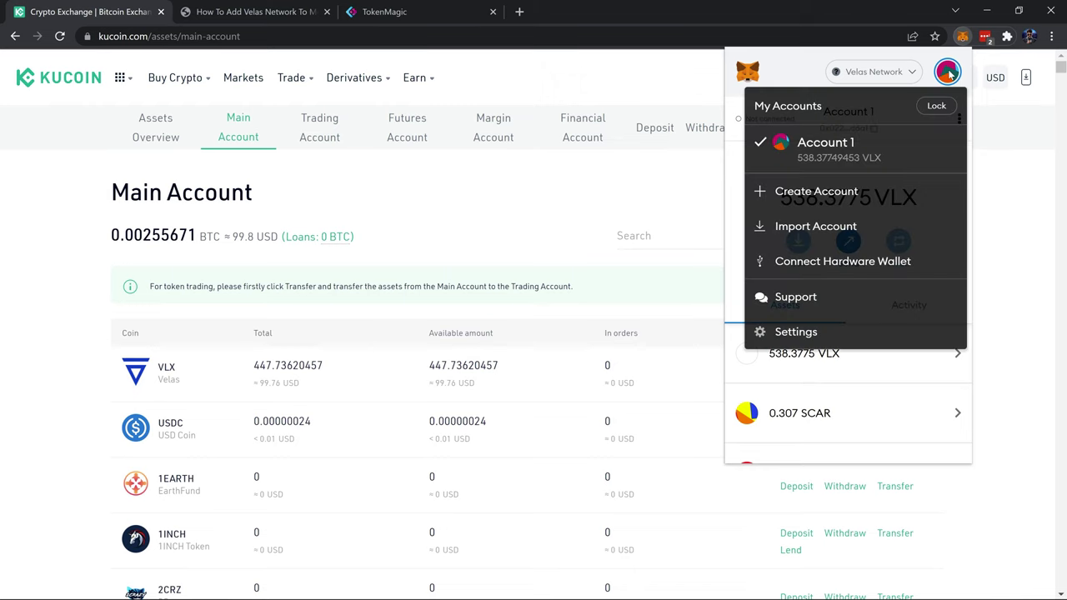
{"action": "left_click", "coordinate": [850, 333]}
{"action": "left_click_drag", "start_coordinate": [967, 215], "coordinate": [968, 312]}
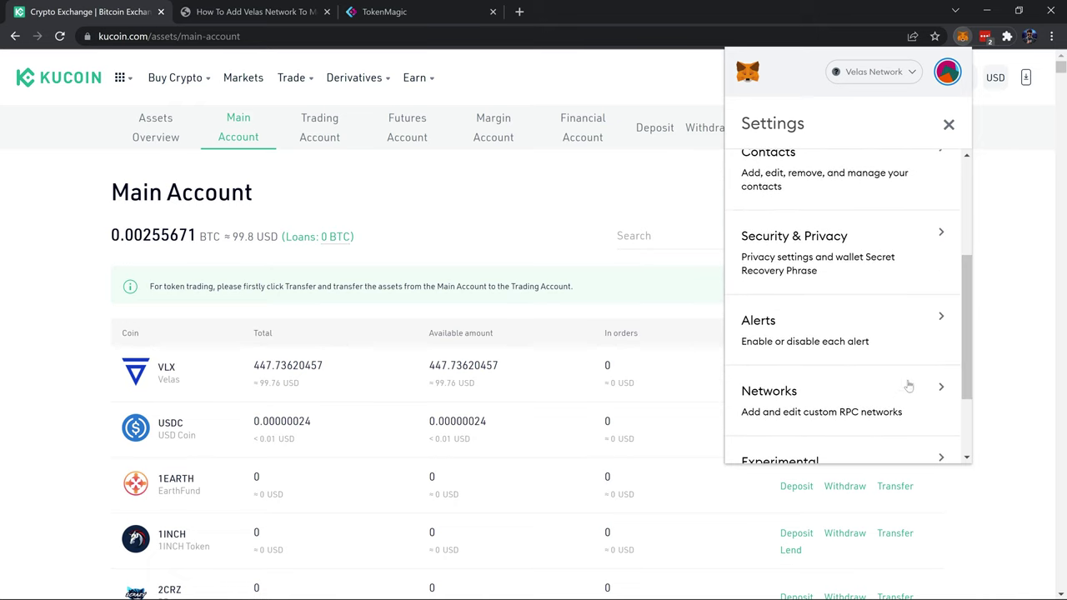
{"action": "left_click", "coordinate": [908, 386]}
{"action": "triple_click", "coordinate": [957, 300]}
{"action": "left_click_drag", "start_coordinate": [967, 260], "coordinate": [971, 361]}
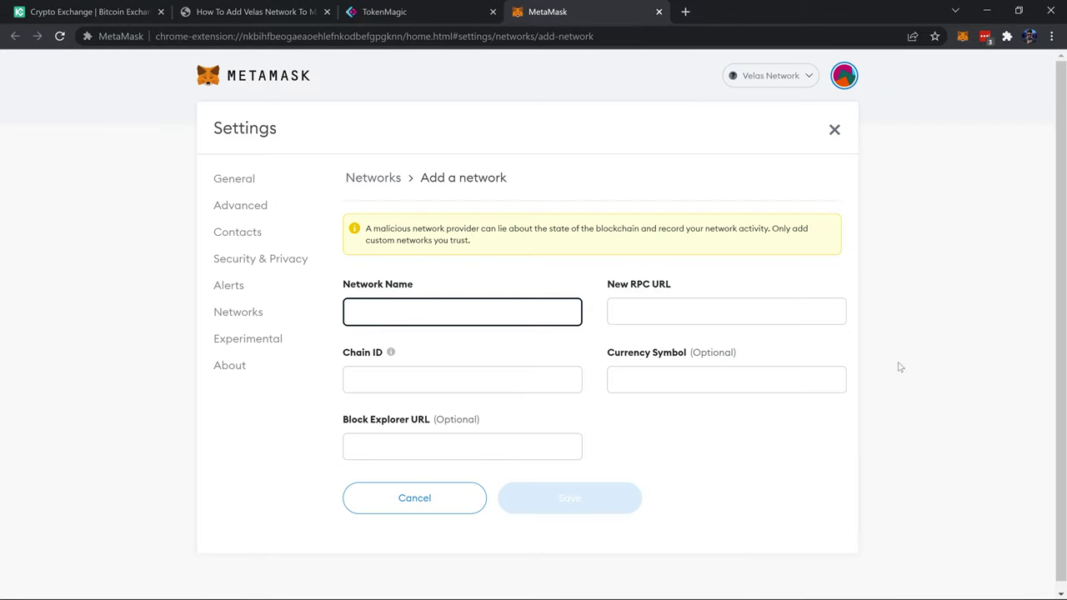
- Read the Medium guide's Velas network settings (Chain ID 106, symbol VLX), then switch to the TokenMagic page
{"action": "left_click", "coordinate": [251, 14]}
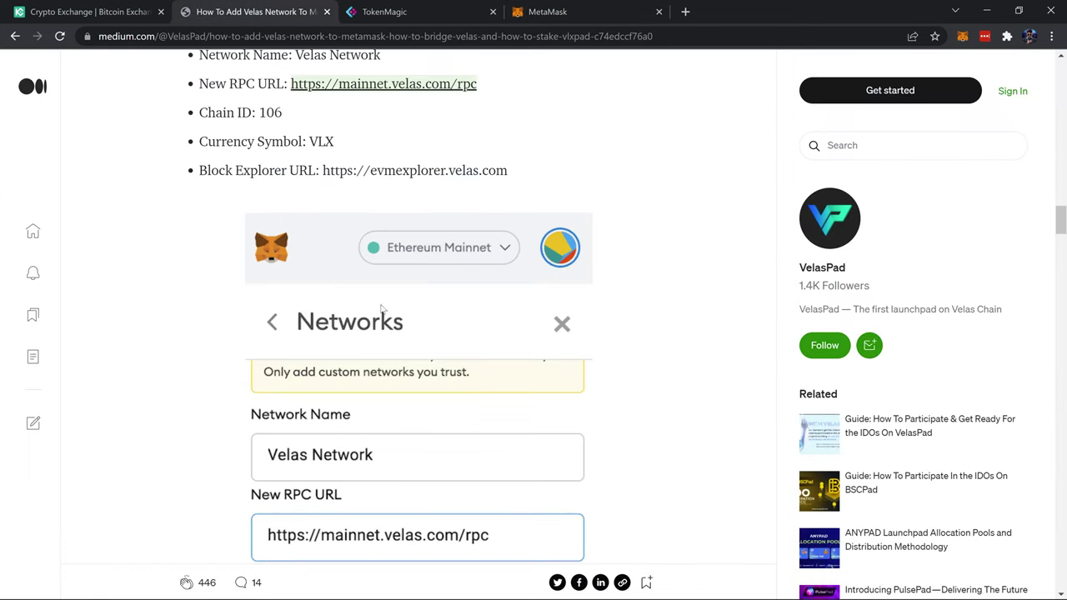
{"action": "left_click_drag", "start_coordinate": [1060, 220], "coordinate": [1060, 234]}
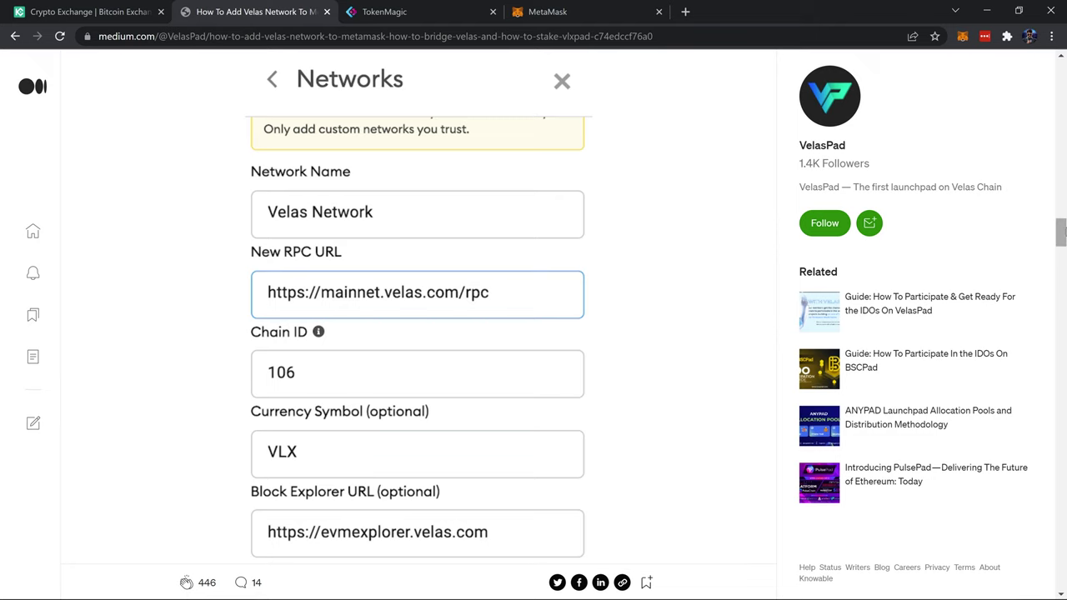
{"action": "left_click_drag", "start_coordinate": [1059, 231], "coordinate": [1061, 211]}
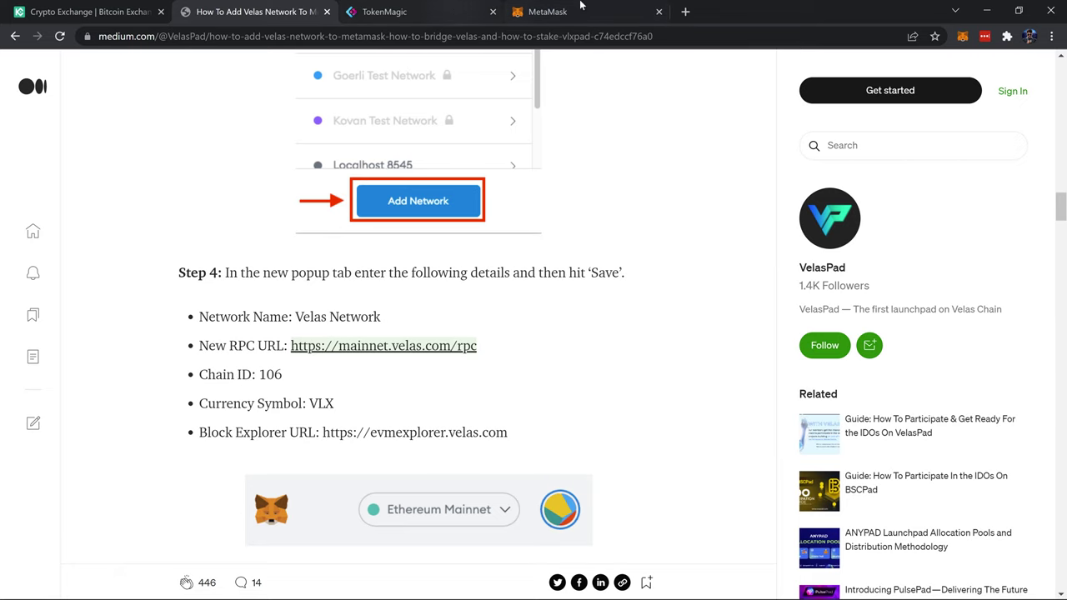
{"action": "left_click", "coordinate": [423, 14]}
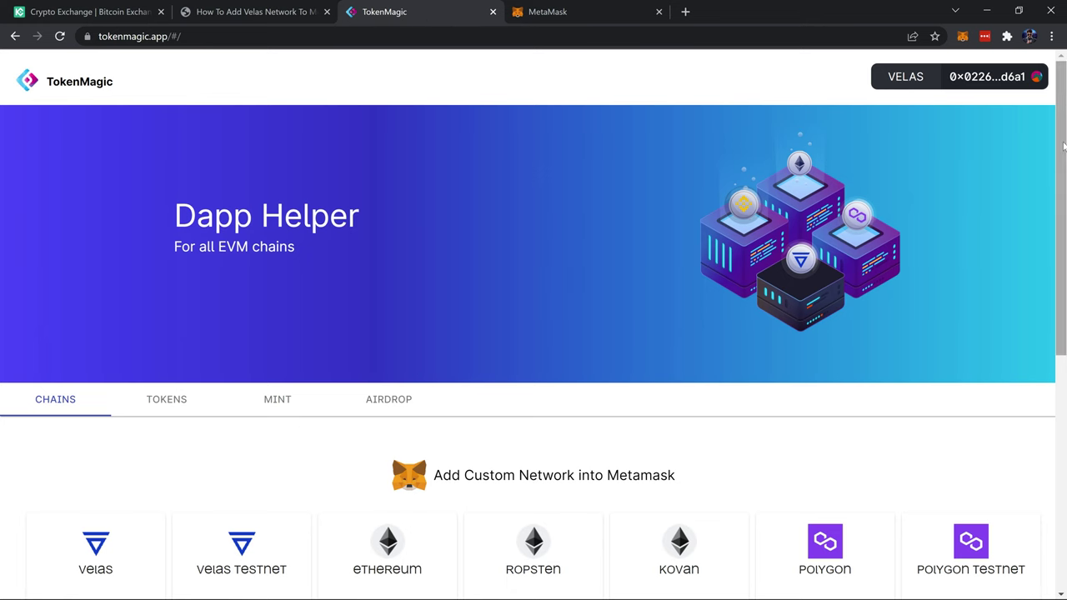
- Scroll the TokenMagic Chains list, then return to the Medium Velas network guide article
{"action": "left_click_drag", "start_coordinate": [1060, 147], "coordinate": [1060, 242]}
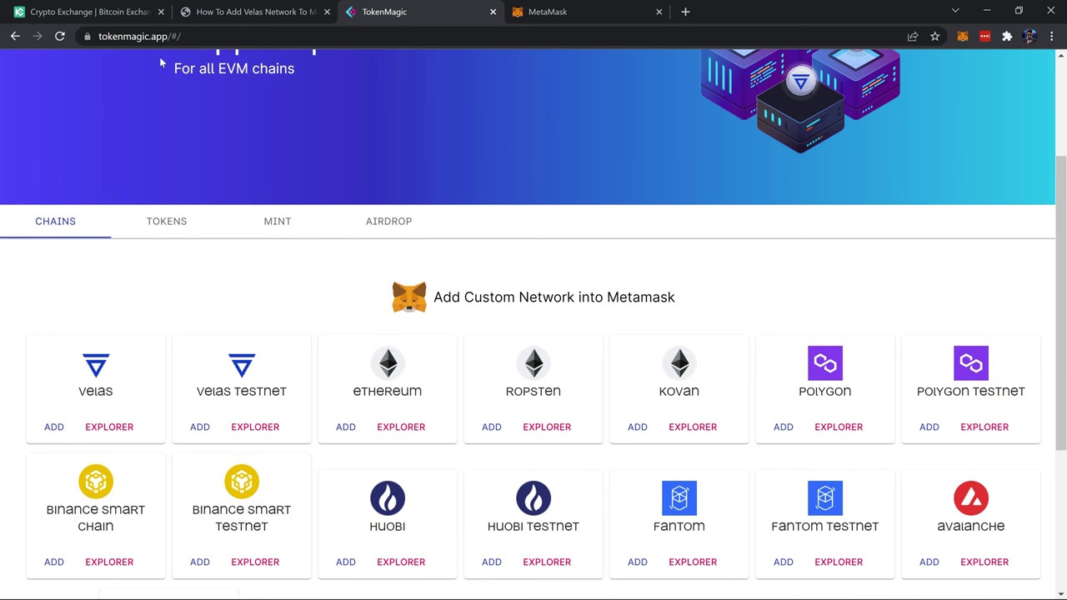
{"action": "left_click", "coordinate": [263, 12]}
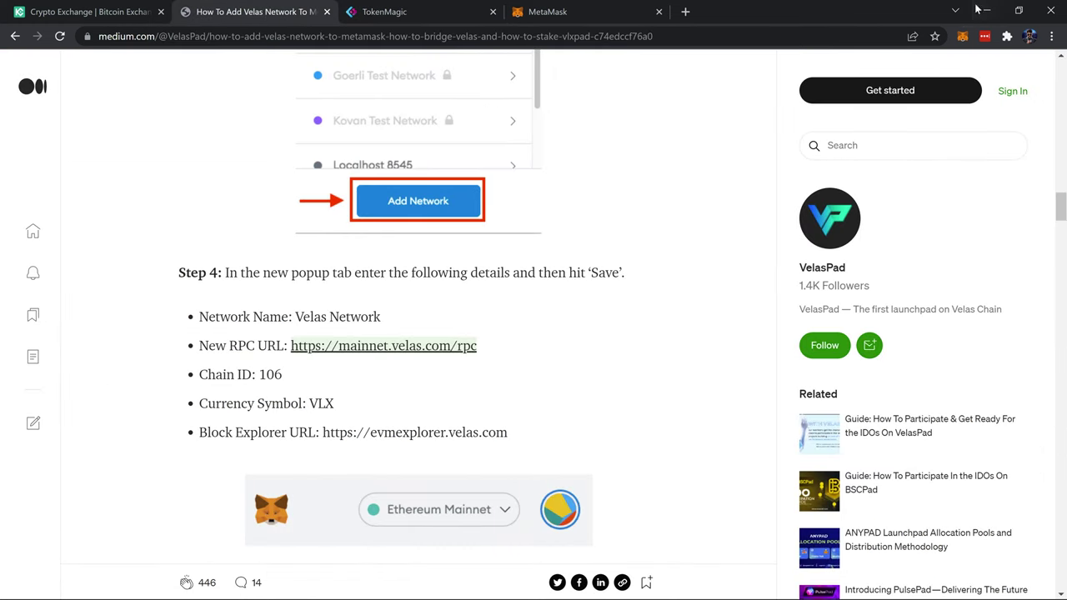
- Copy Account 1's MetaMask wallet address and return to KuCoin's Main Account page
{"action": "left_click", "coordinate": [962, 39]}
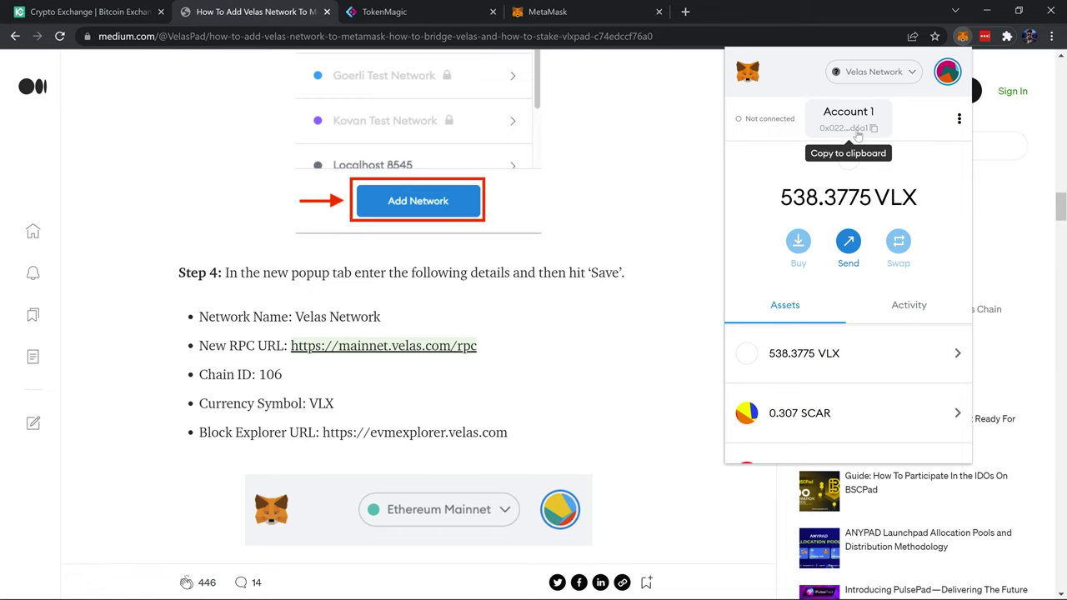
{"action": "left_click", "coordinate": [853, 132]}
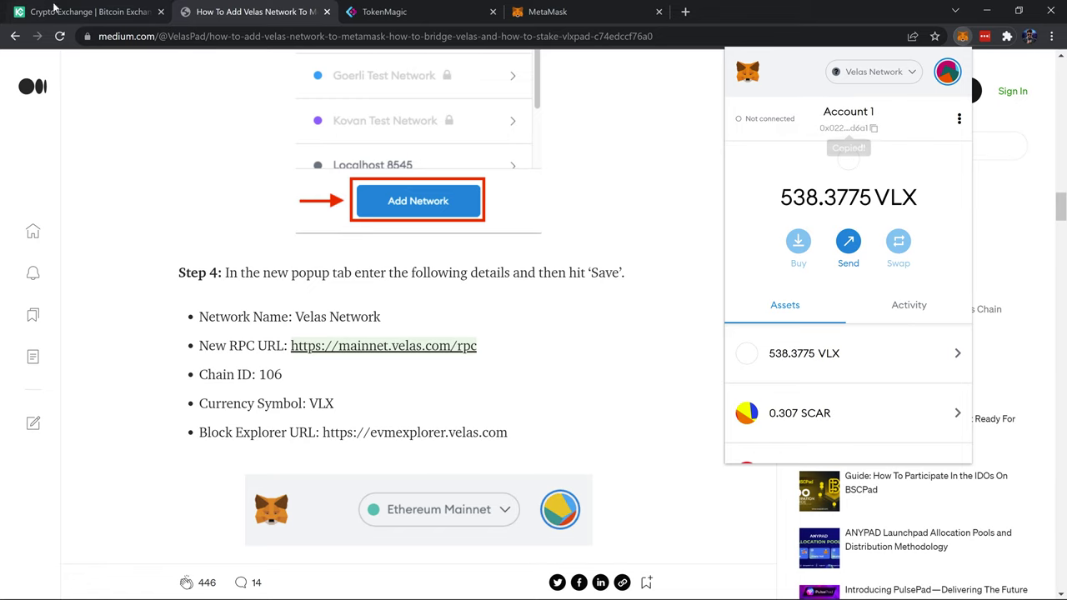
{"action": "left_click", "coordinate": [83, 12]}
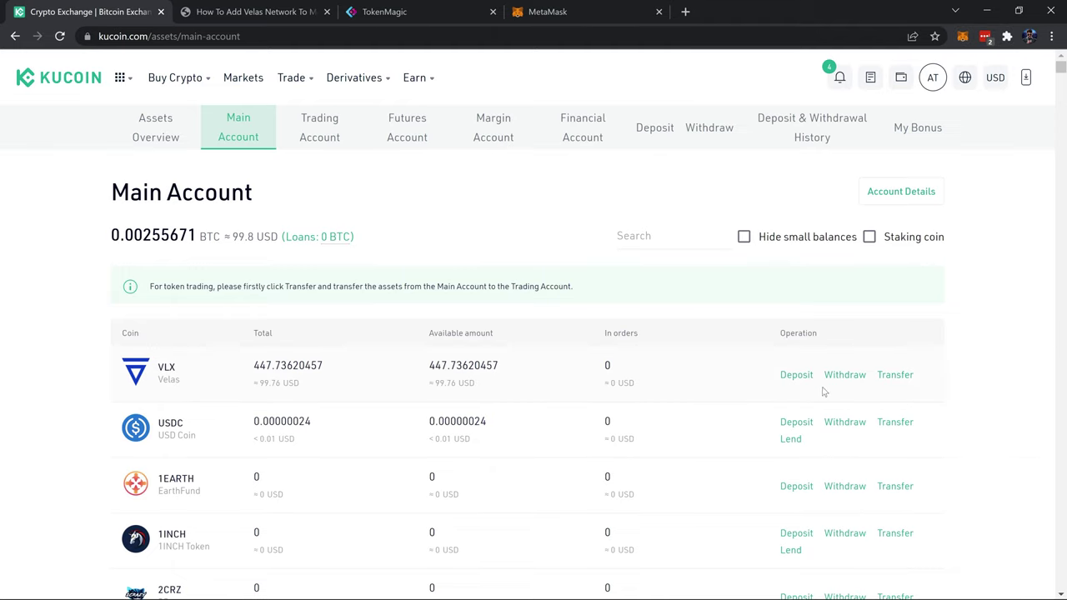
- Withdraw the max 437.73620457 VLX over VLXEVM to the pasted MetaMask address and submit it
{"action": "left_click", "coordinate": [845, 375]}
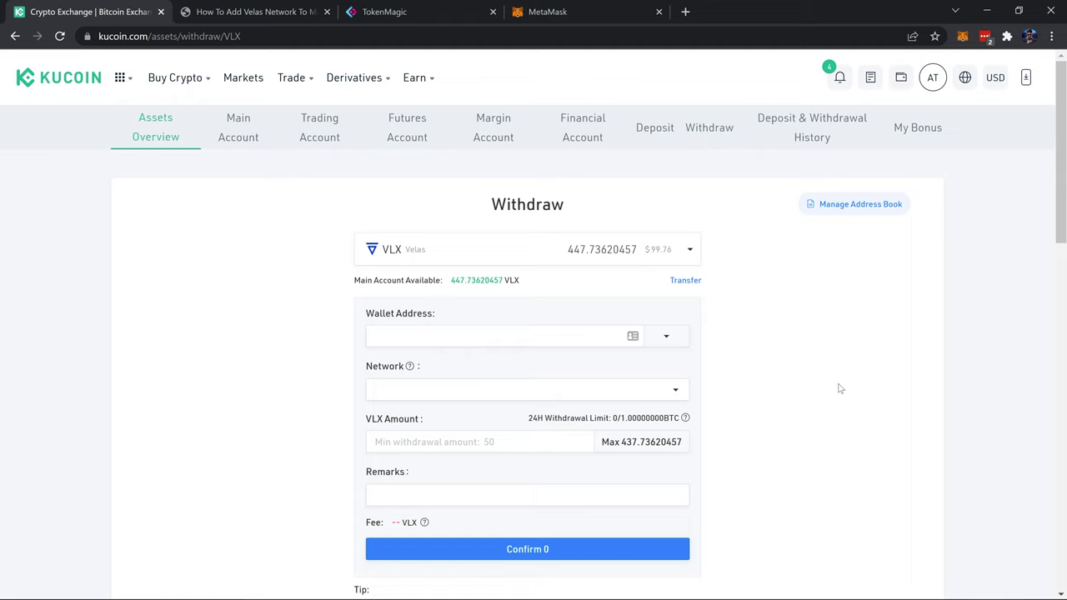
{"action": "left_click", "coordinate": [450, 341]}
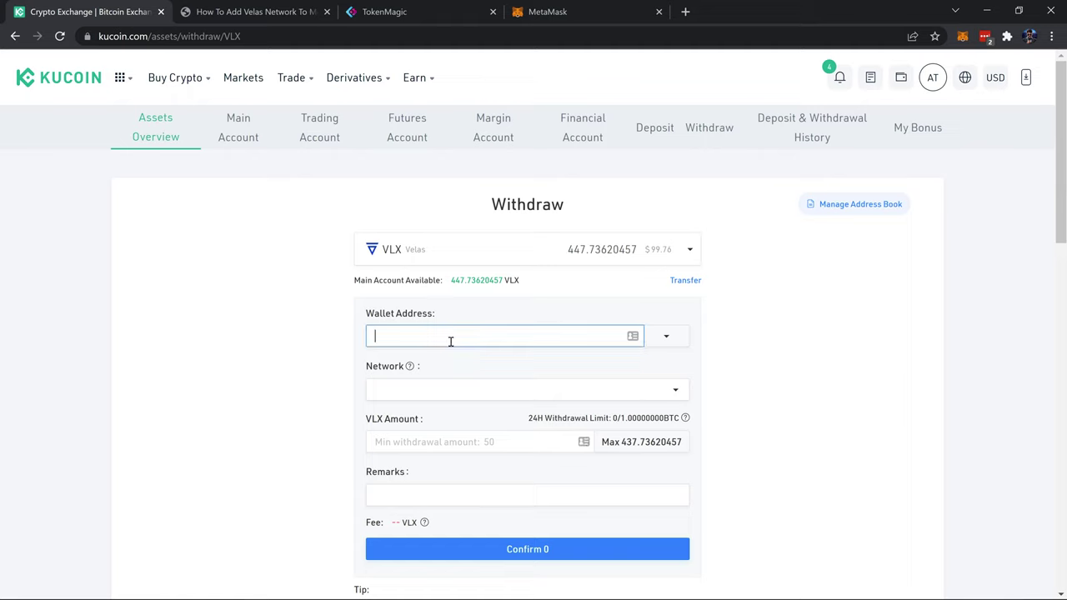
{"action": "type", "text": "0x0226a4E487322Df959E2C8D8eC1C51AdbE68d6a1"}
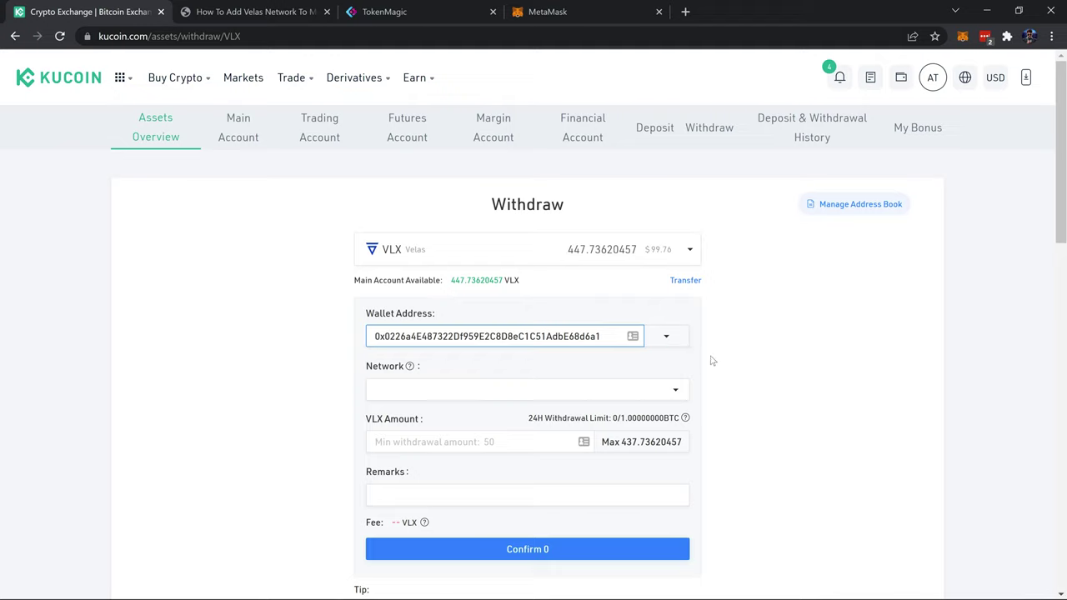
{"action": "left_click", "coordinate": [614, 392]}
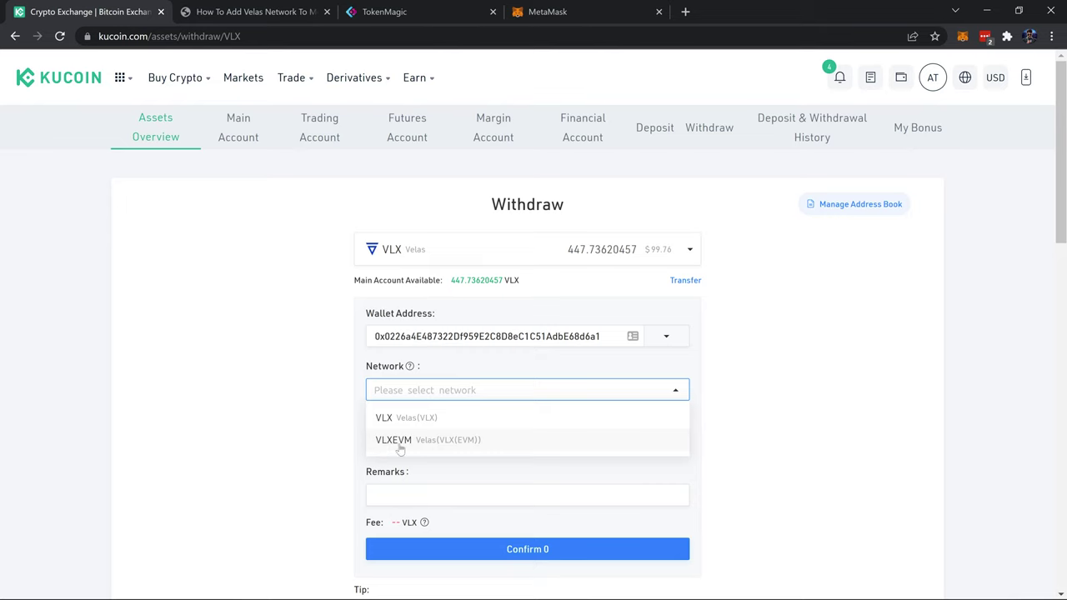
{"action": "left_click", "coordinate": [529, 435]}
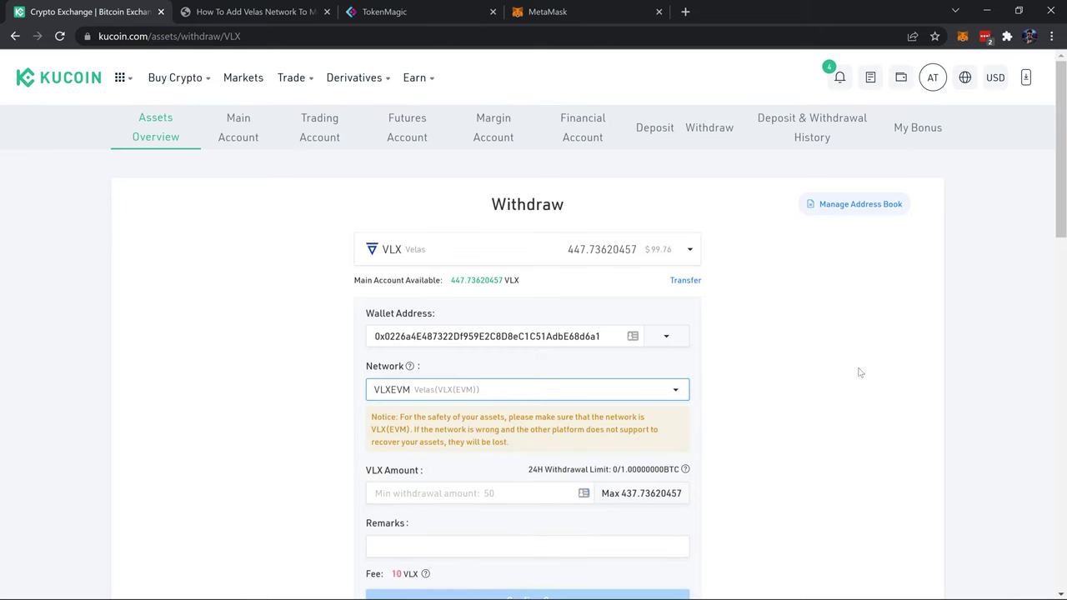
{"action": "scroll", "coordinate": [871, 368], "scroll_direction": "down", "scroll_amount": 1}
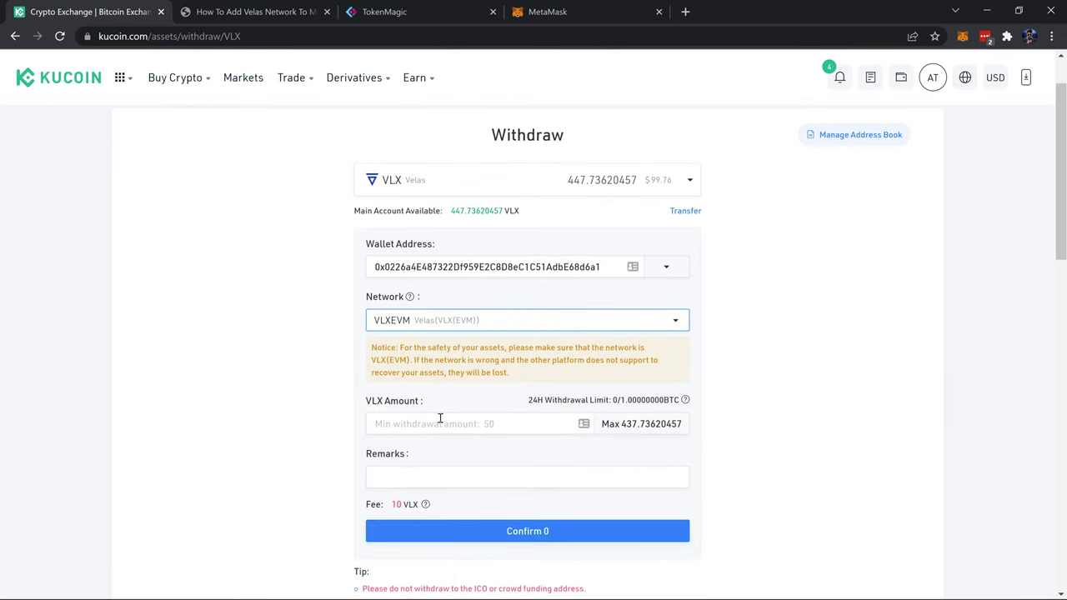
{"action": "left_click", "coordinate": [623, 426]}
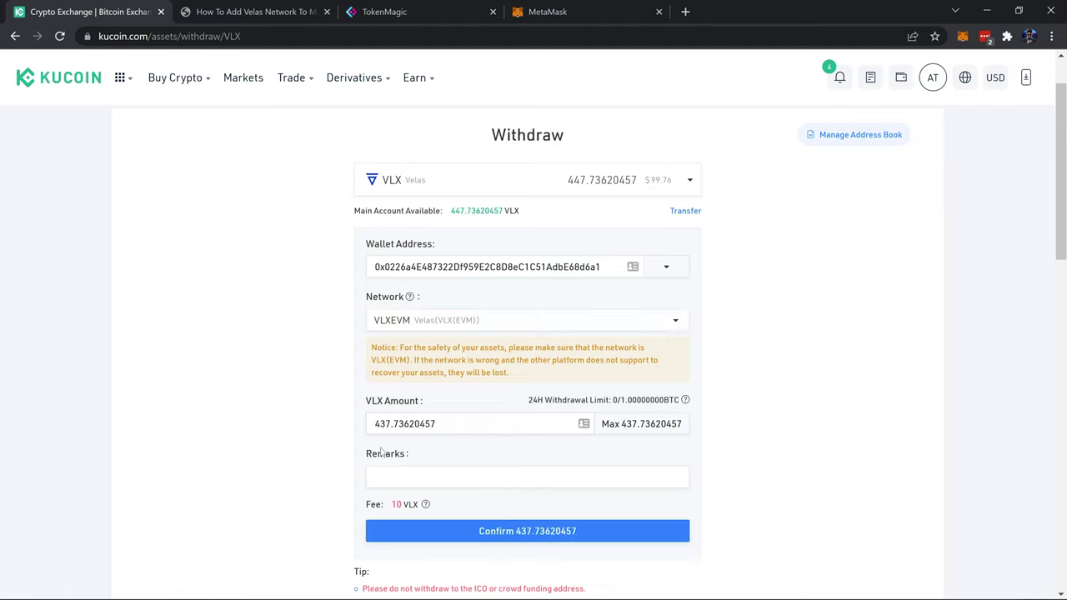
{"action": "scroll", "coordinate": [764, 473], "scroll_direction": "down", "scroll_amount": 1}
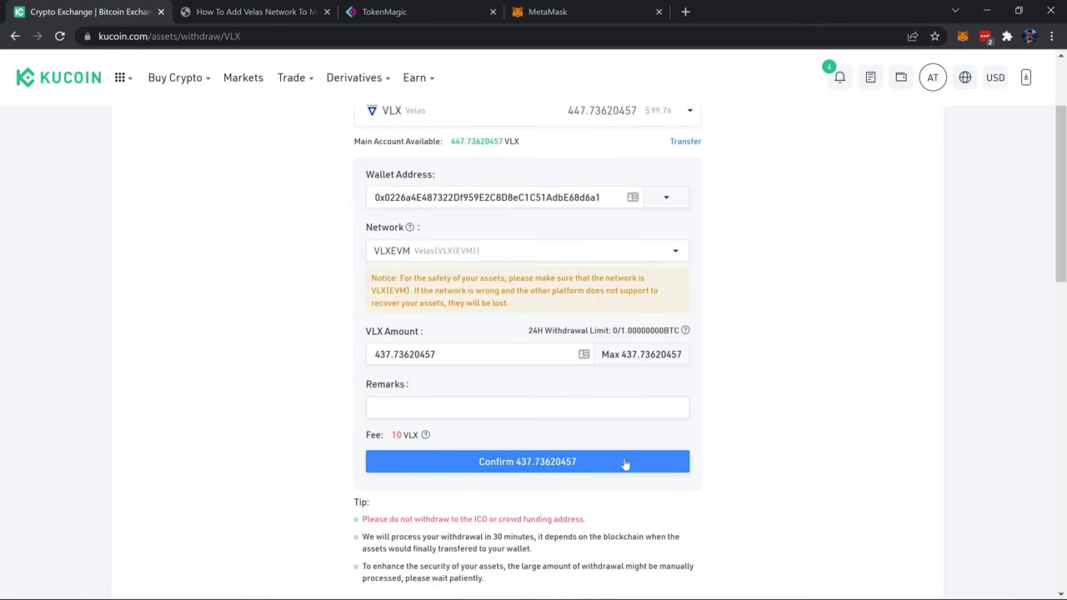
{"action": "left_click", "coordinate": [624, 464]}
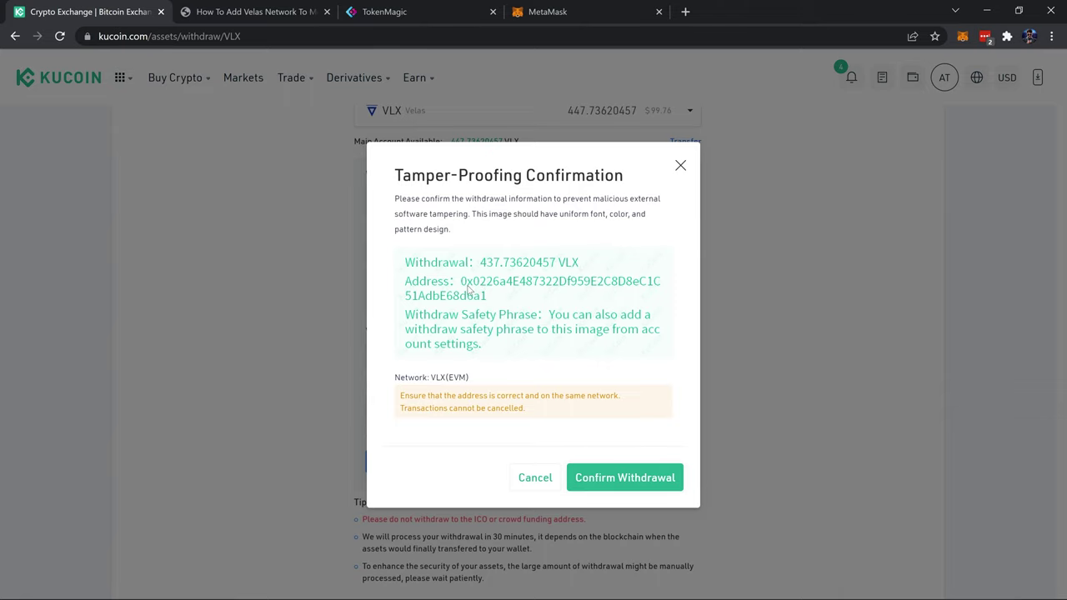
- Confirm the VLX withdrawal and complete the security check with the trading password
{"action": "left_click", "coordinate": [629, 488]}
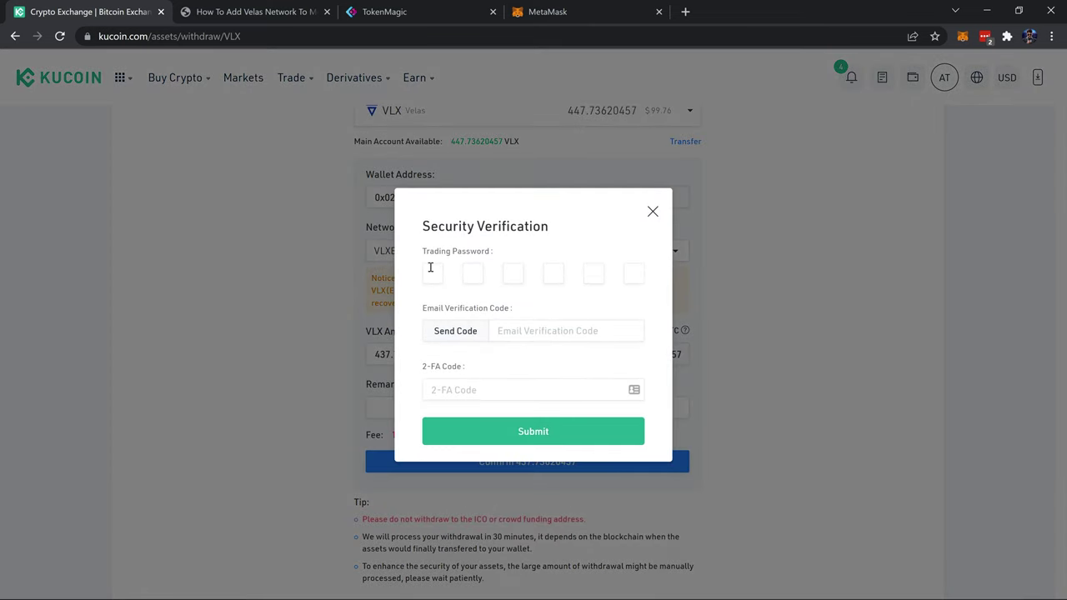
{"action": "left_click", "coordinate": [429, 268]}
{"action": "type", "text": "******"}
{"action": "left_click", "coordinate": [533, 431]}
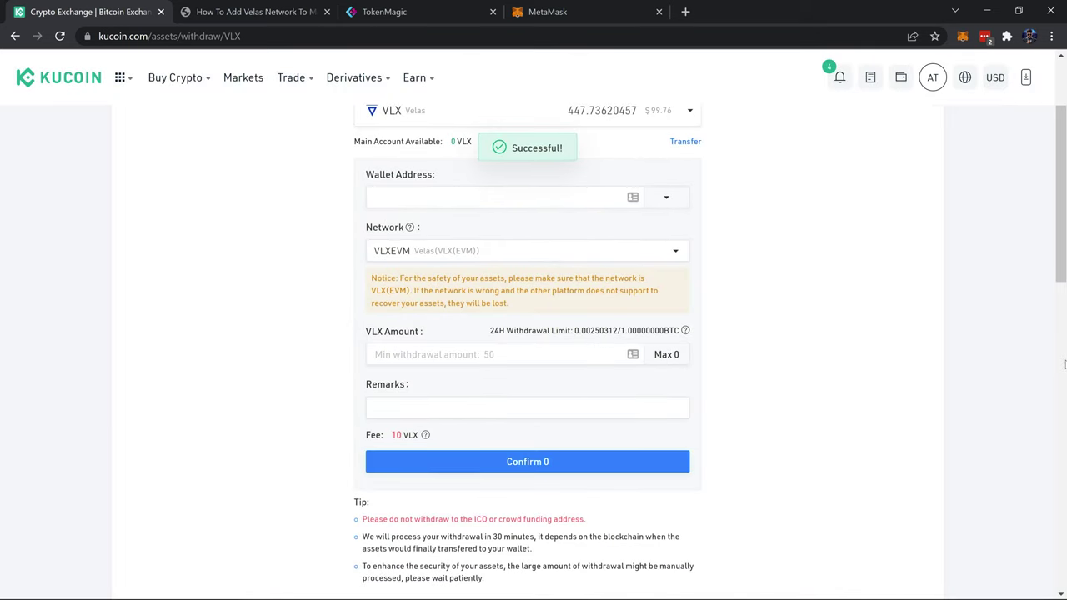
- Open MetaMask to check the Velas Network balance, now 976.1137 VLX
{"action": "left_click", "coordinate": [962, 37]}
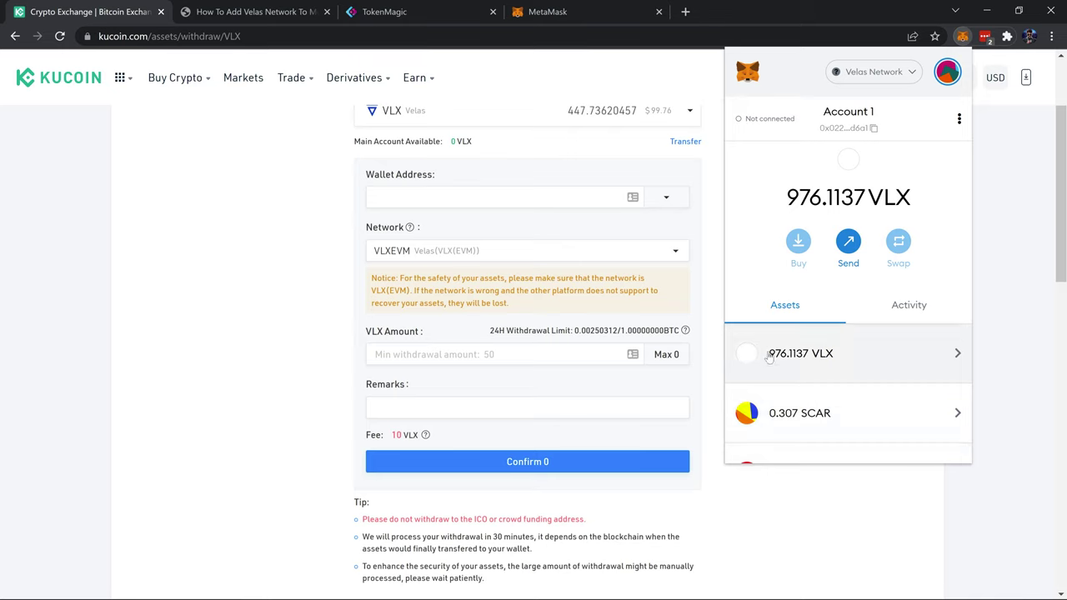
{"action": "left_click", "coordinate": [902, 363]}
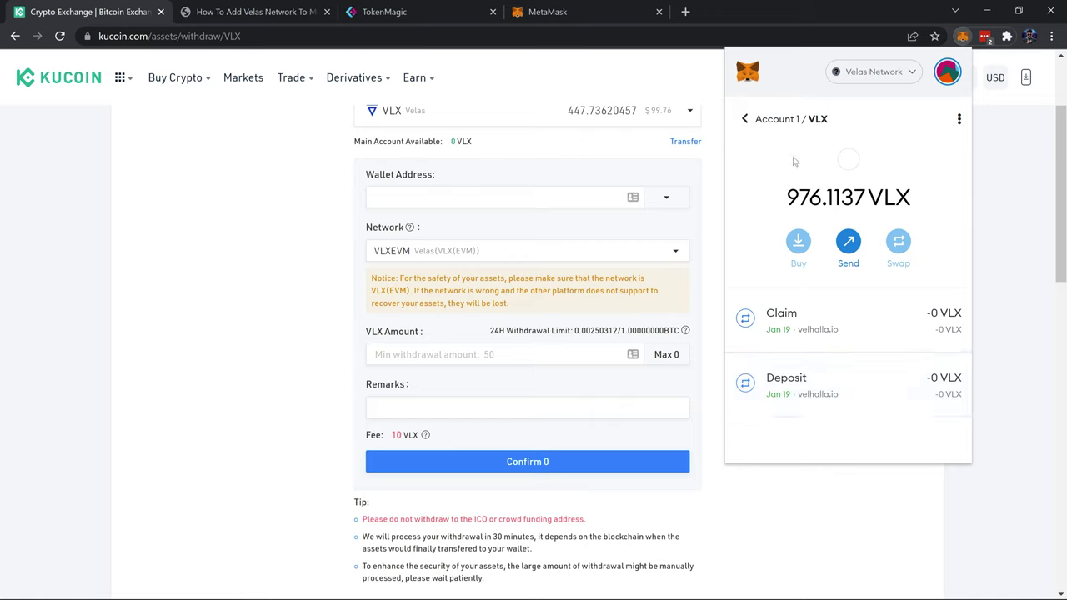
{"action": "left_click", "coordinate": [746, 119]}
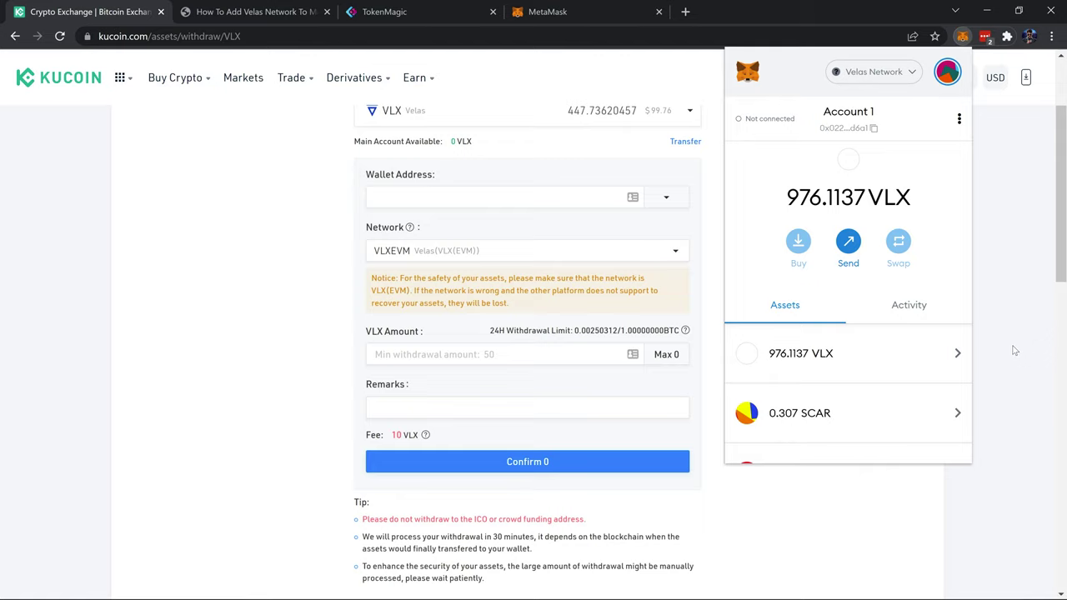
- Dismiss the MetaMask popup so KuCoin's VLX withdrawal page is visible
{"action": "left_click", "coordinate": [1016, 351]}
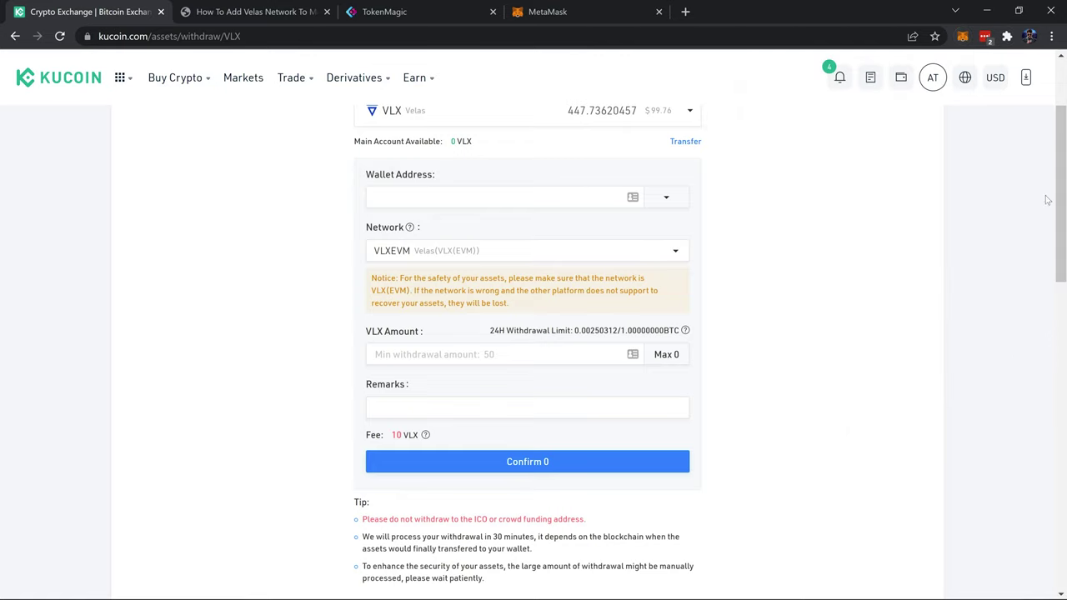